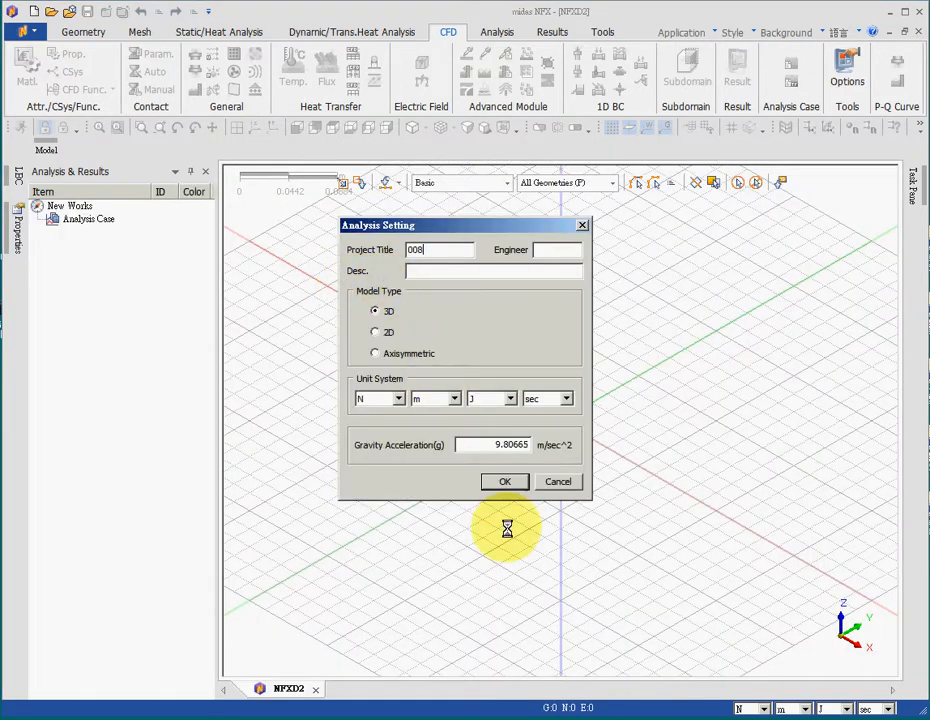
Accept the 3D analysis settings for project 008 in N, m, J and sec units, and import the CAD file 008.x_t
{"action": "left_click", "coordinate": [500, 482]}
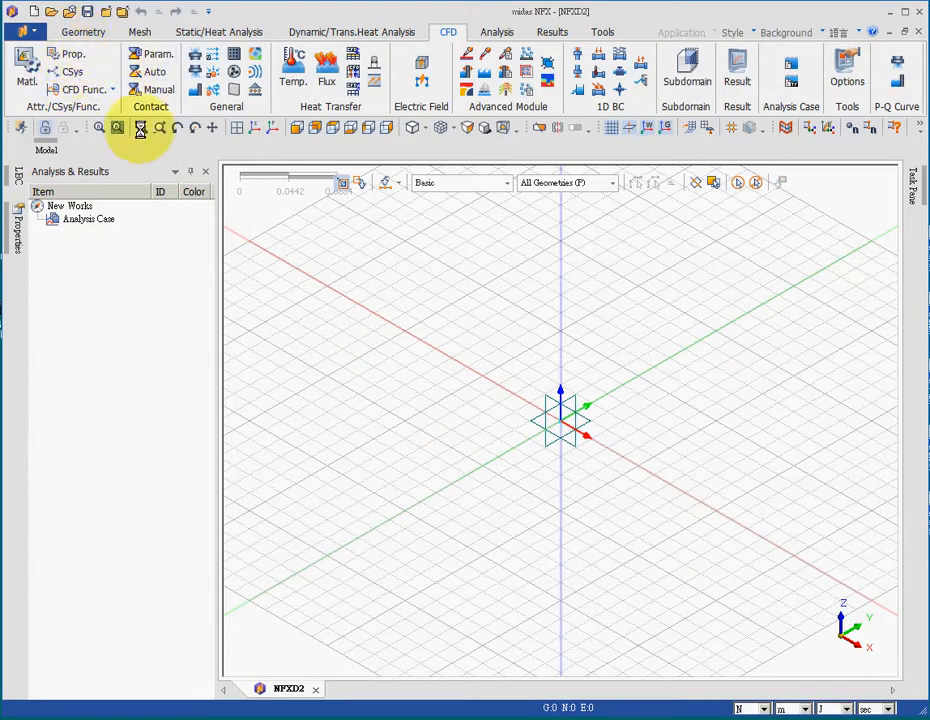
{"action": "left_click", "coordinate": [84, 31]}
{"action": "left_click", "coordinate": [44, 66]}
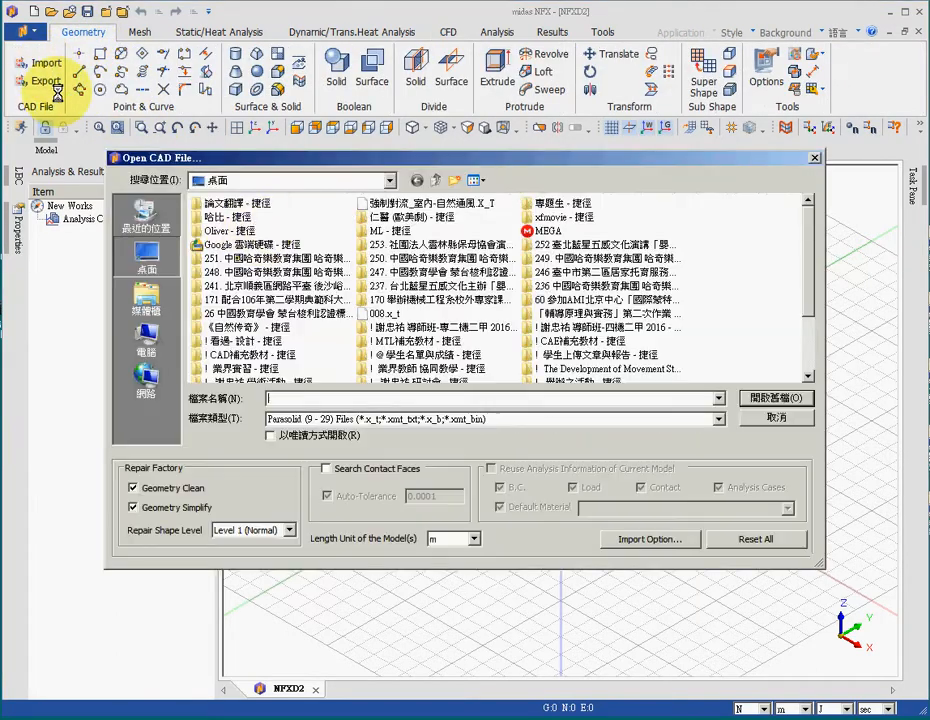
{"action": "double_click", "coordinate": [386, 314]}
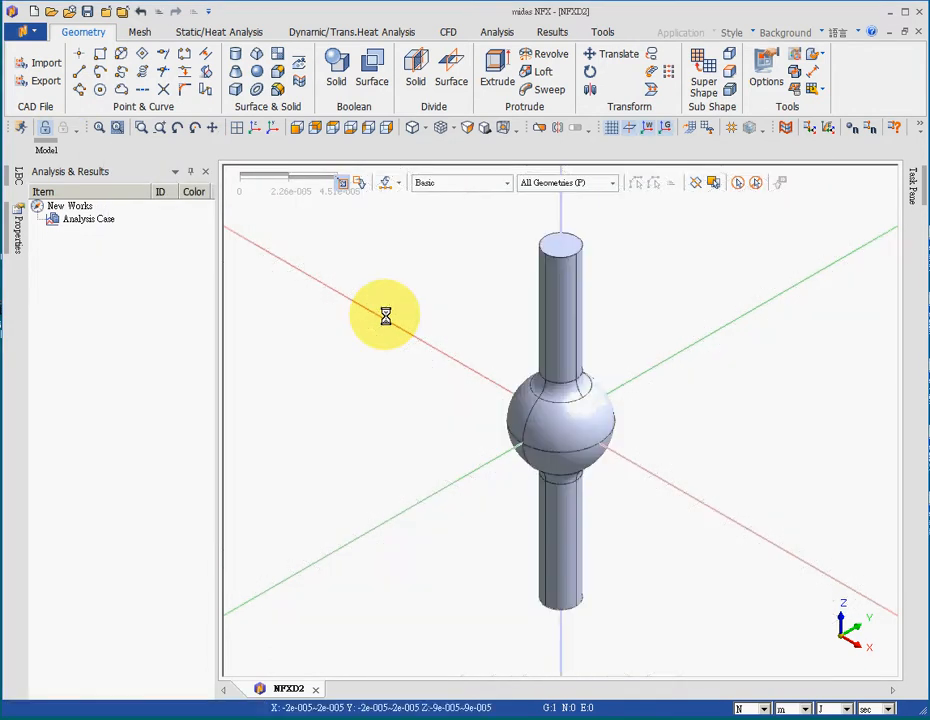
{"action": "middle_click_drag", "start_coordinate": [473, 316], "coordinate": [670, 540]}
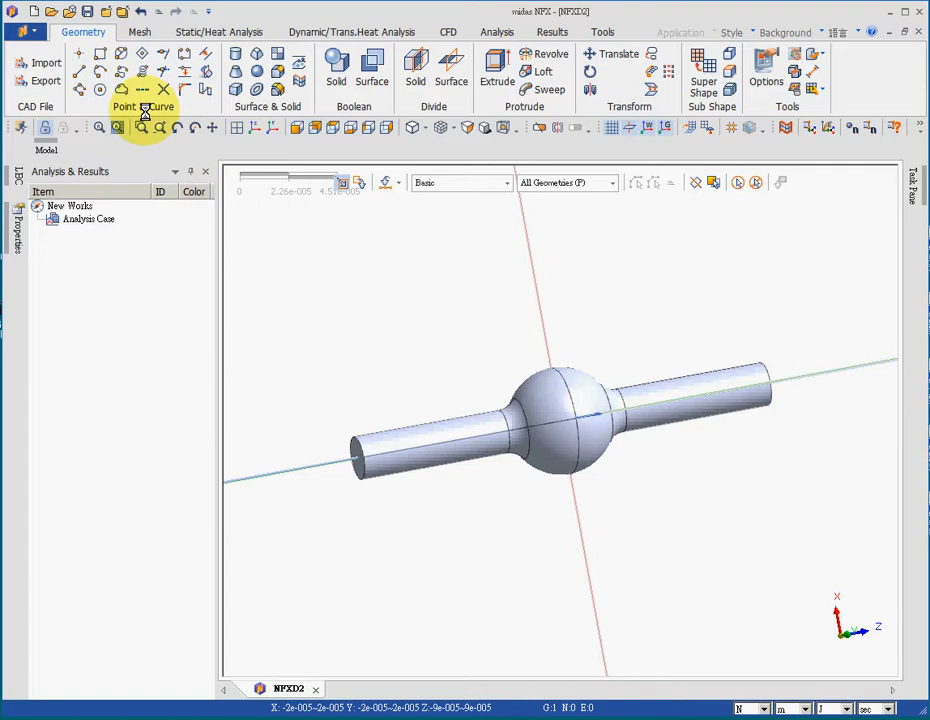
Save the project to the desktop as NFXD2
{"action": "left_click", "coordinate": [88, 12]}
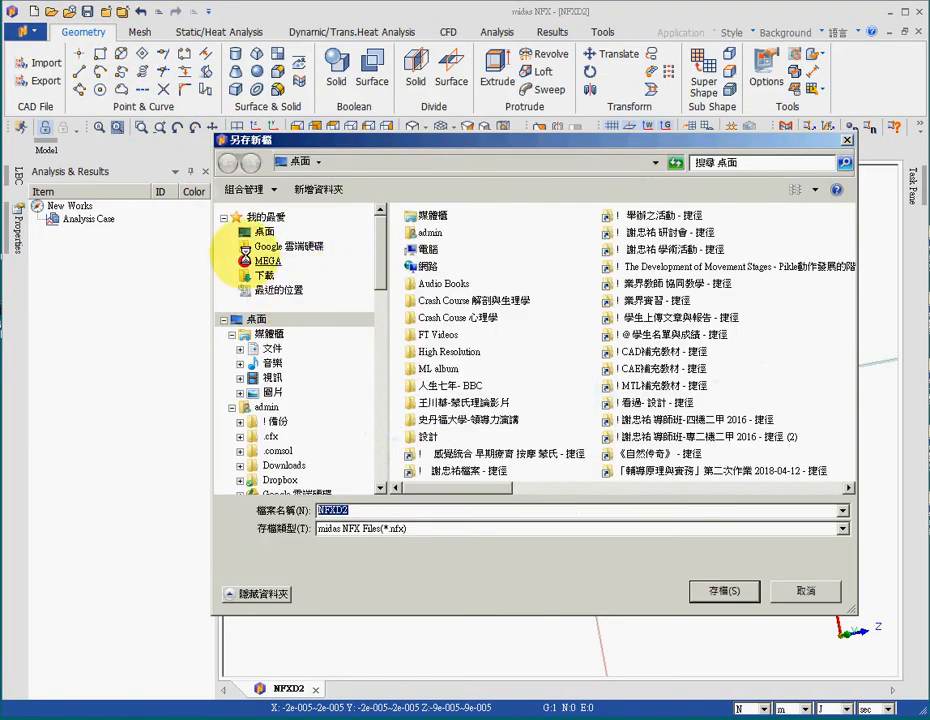
{"action": "left_click", "coordinate": [264, 231]}
{"action": "left_click", "coordinate": [712, 591]}
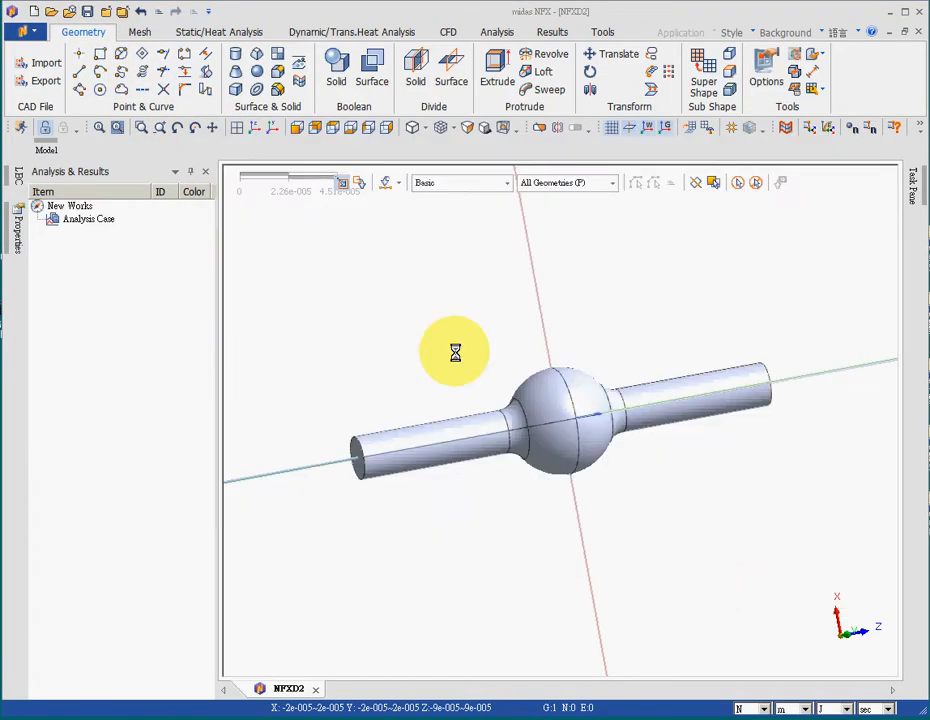
Create a CFD fluid material from the library entry FRESH_WATER_25`C, keeping the Incompressible model
{"action": "left_click", "coordinate": [141, 30]}
{"action": "left_click", "coordinate": [30, 78]}
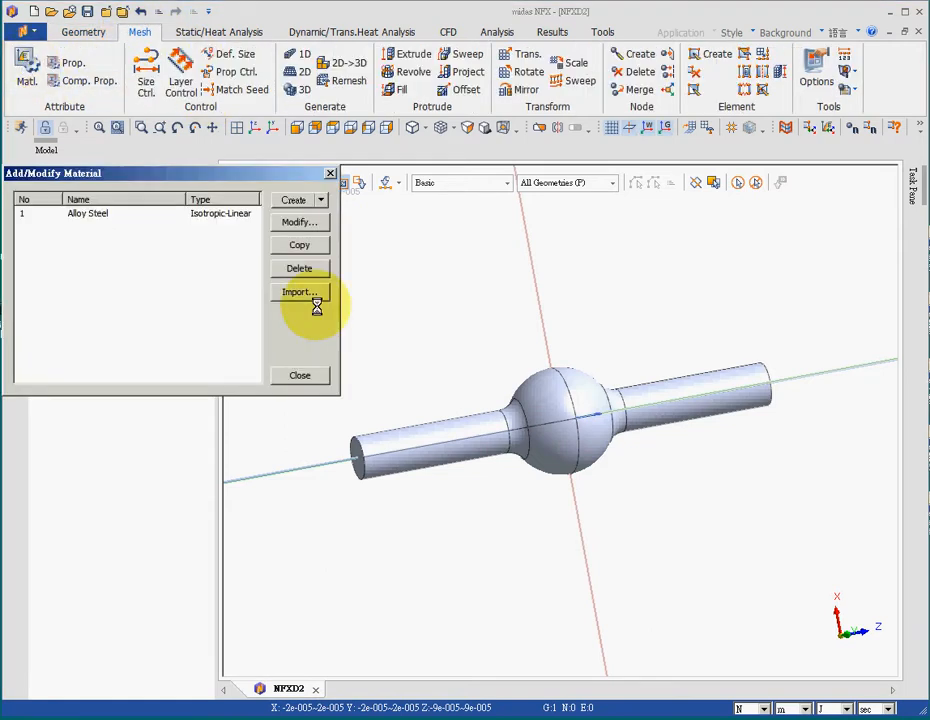
{"action": "left_click", "coordinate": [317, 200]}
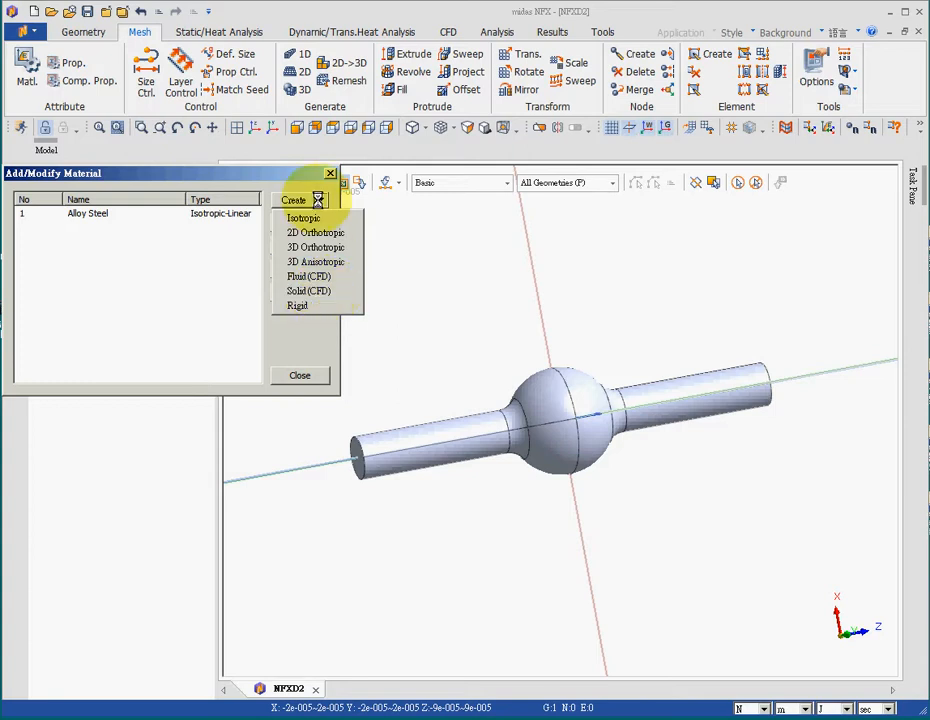
{"action": "left_click", "coordinate": [330, 276]}
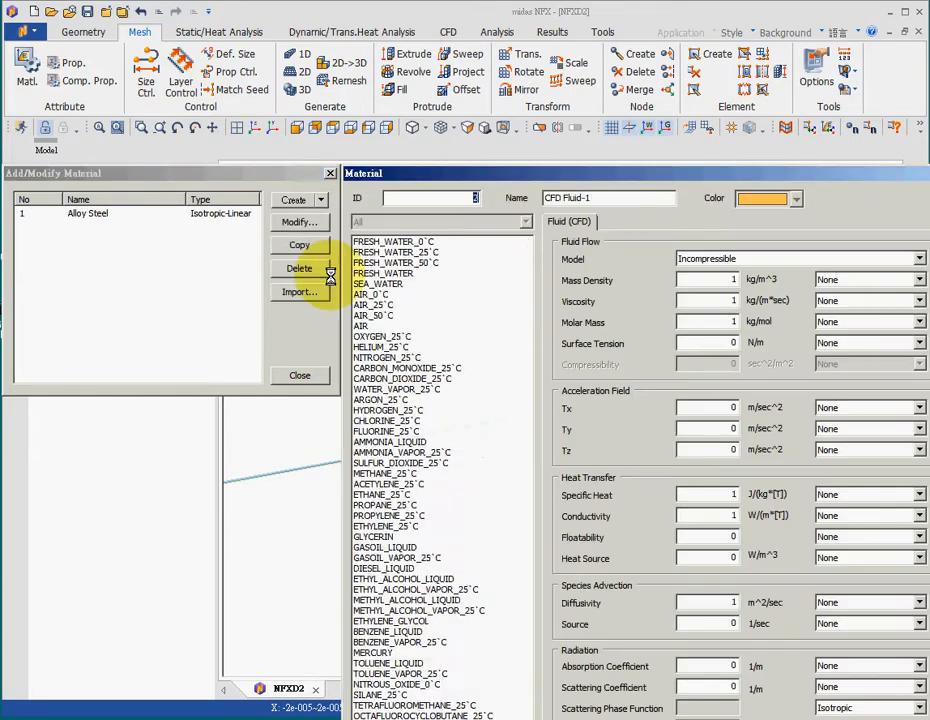
{"action": "left_click", "coordinate": [395, 254]}
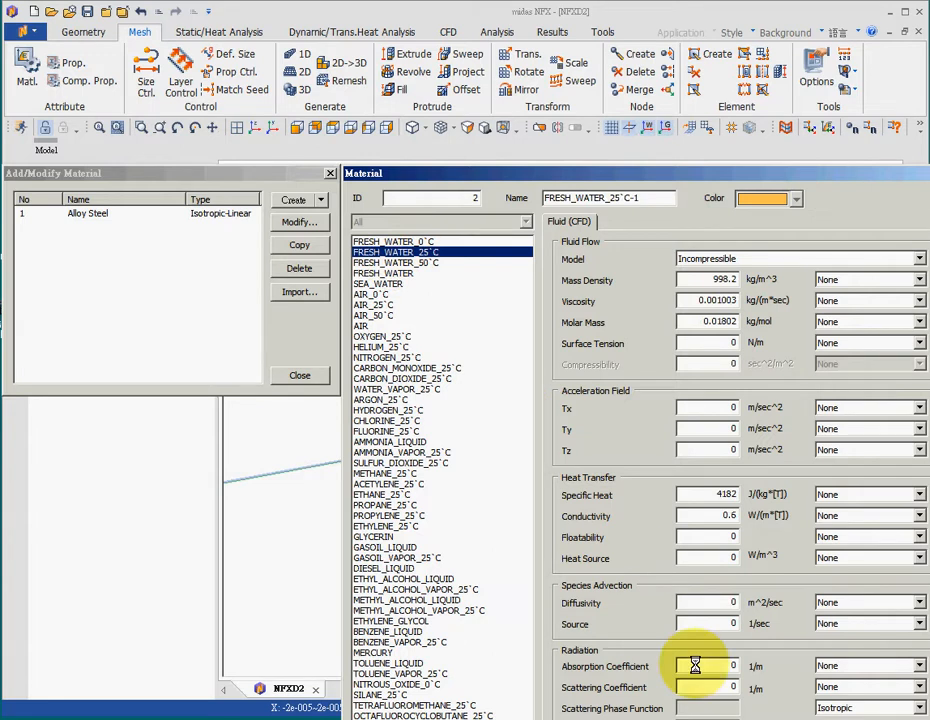
{"action": "left_click_drag", "start_coordinate": [730, 180], "coordinate": [632, 63]}
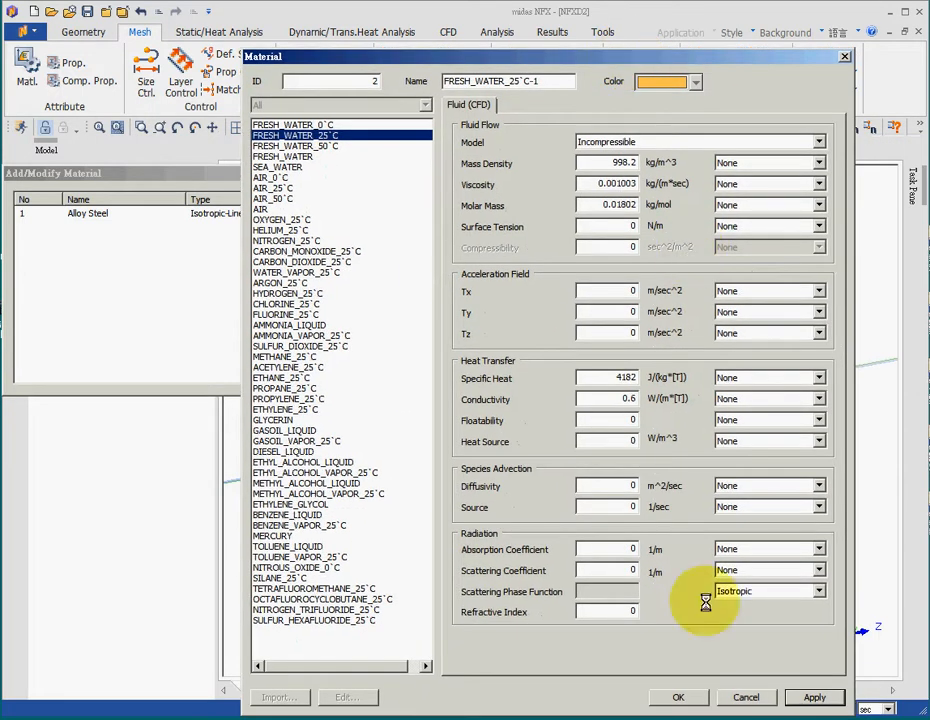
{"action": "left_click", "coordinate": [683, 697]}
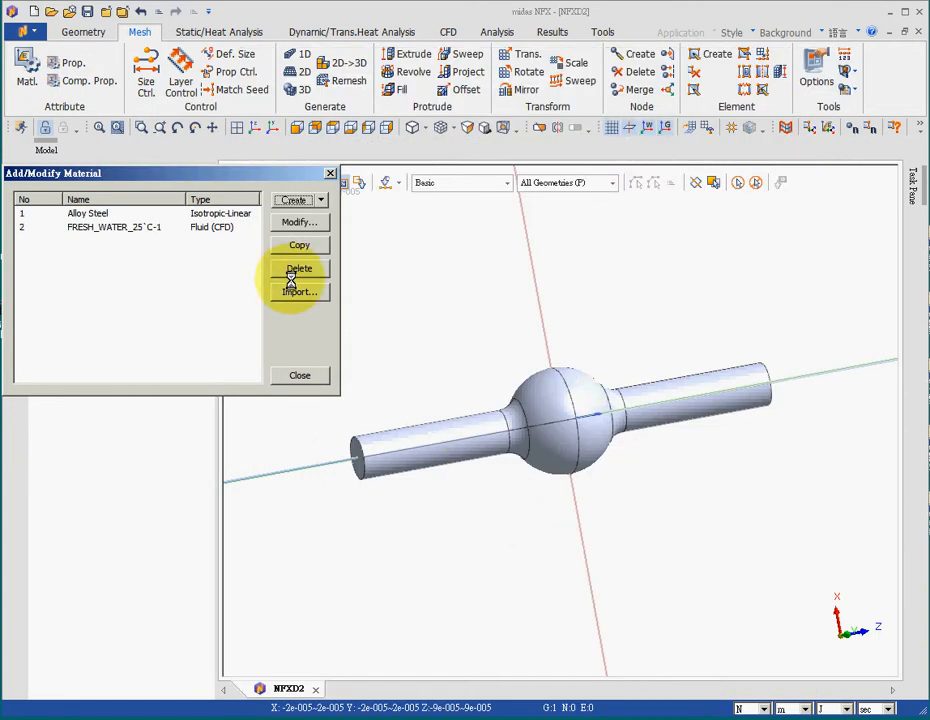
{"action": "left_click", "coordinate": [304, 376]}
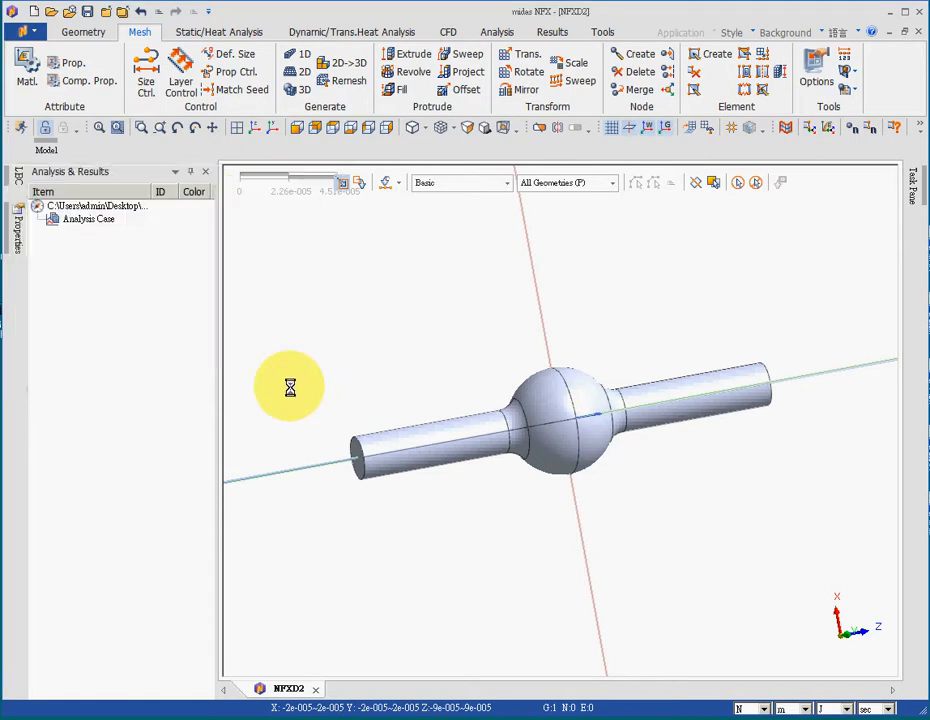
Create a CFD 3D property that uses the FRESH_WATER_25`C fluid material and the Global Rectangular coordinate system
{"action": "left_click", "coordinate": [70, 62]}
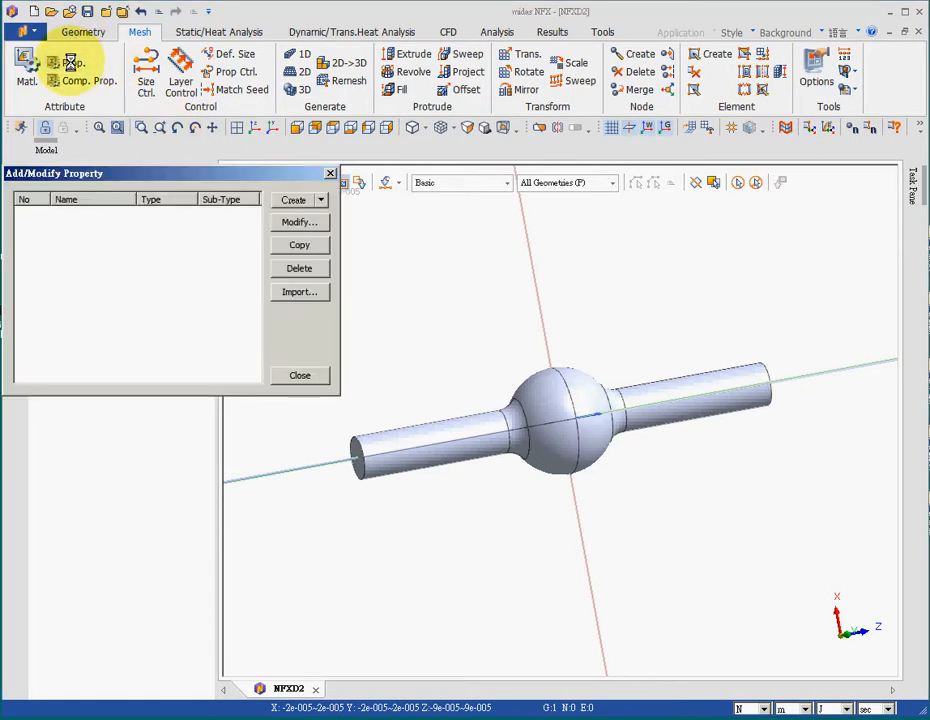
{"action": "left_click", "coordinate": [319, 199]}
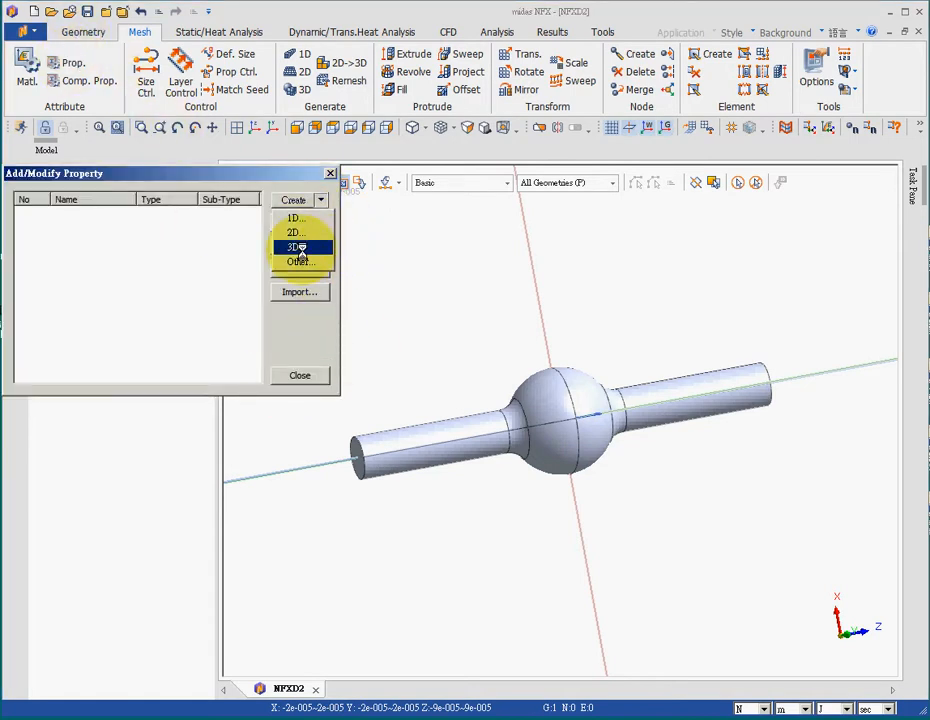
{"action": "left_click", "coordinate": [293, 247]}
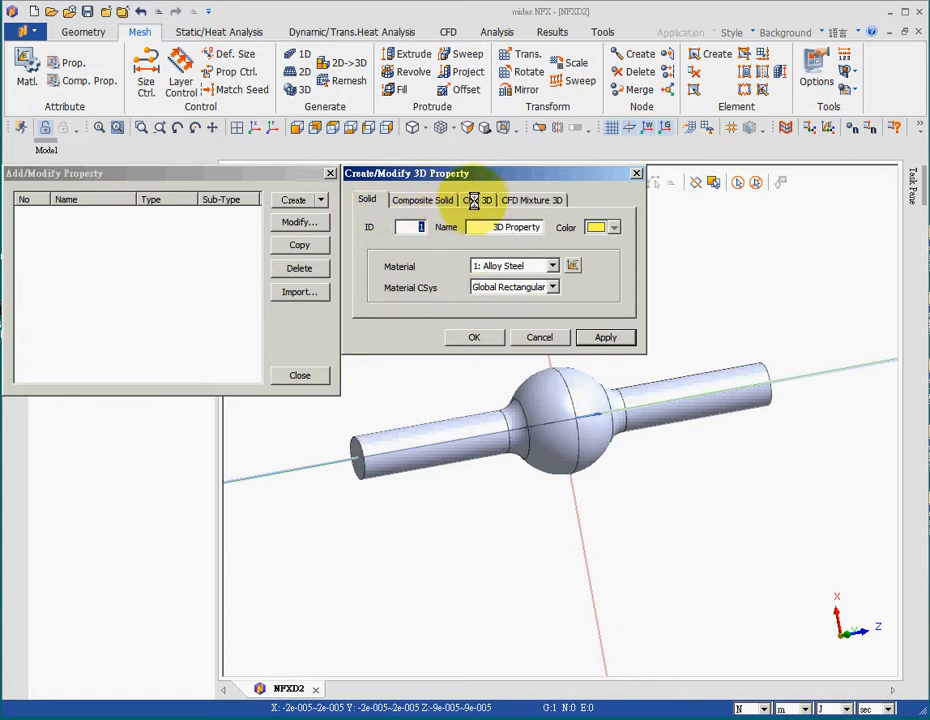
{"action": "left_click", "coordinate": [474, 200]}
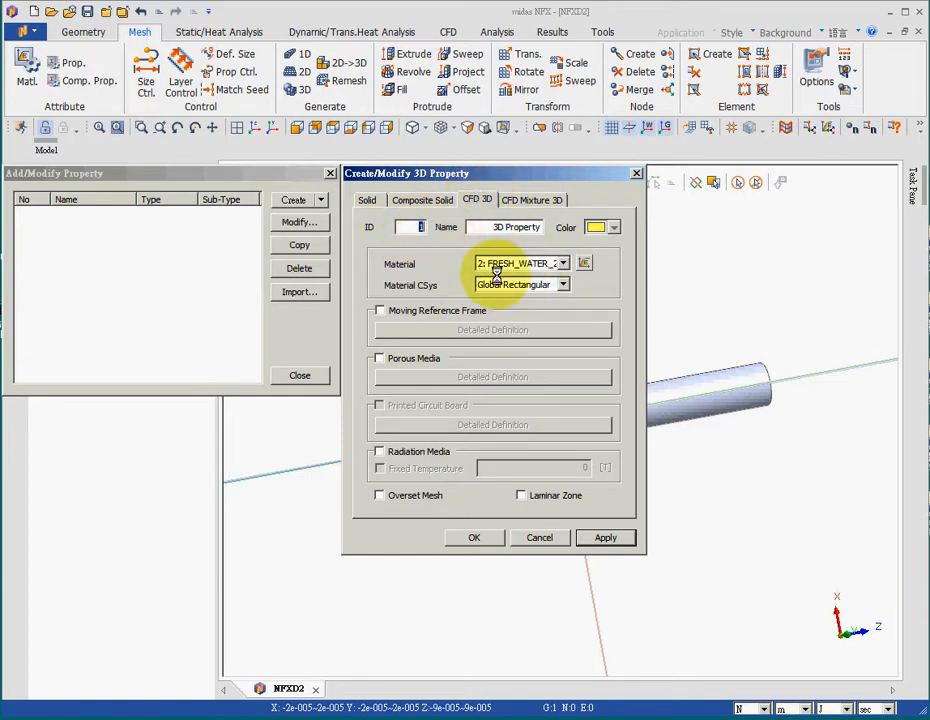
{"action": "left_click", "coordinate": [475, 537]}
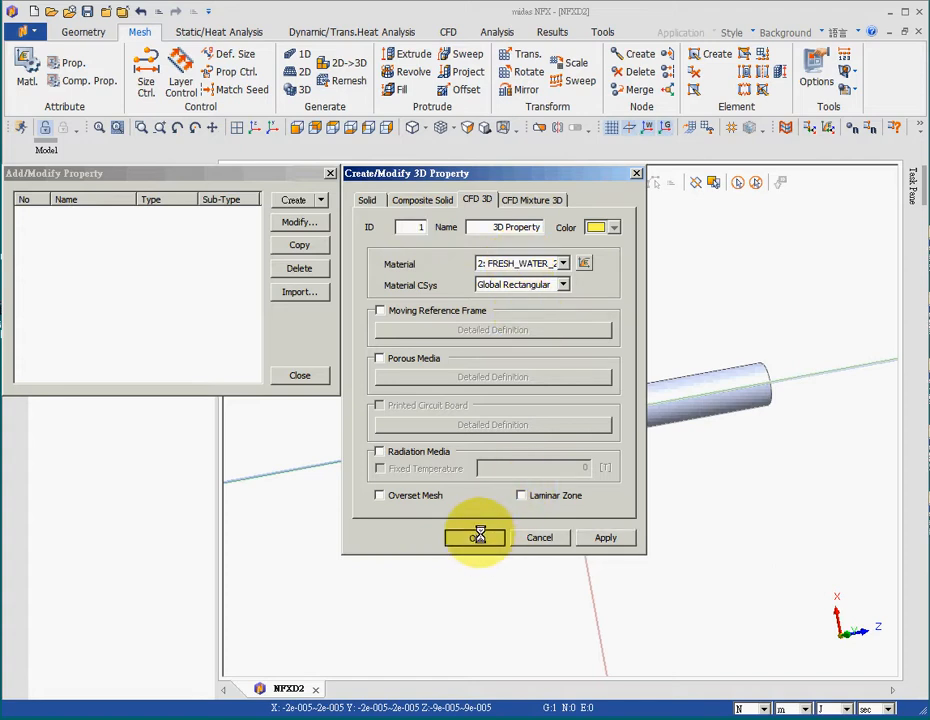
{"action": "left_click", "coordinate": [300, 376]}
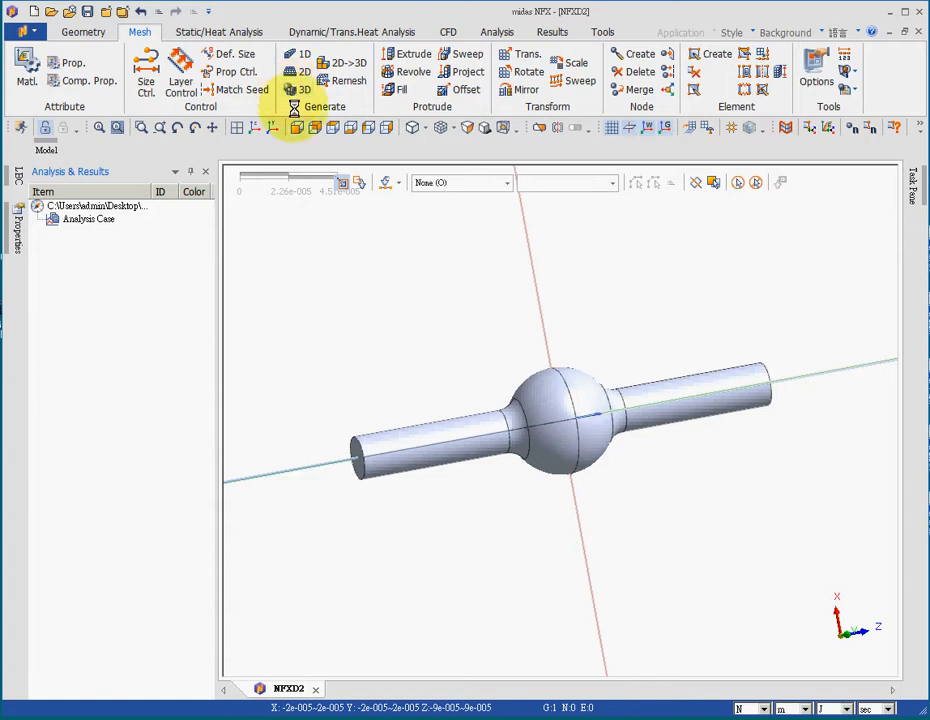
Generate a solid mesh on the whole body with element size 5.3e-006, the High Speed Tetra Mesher and the 3D Property
{"action": "left_click", "coordinate": [294, 106]}
{"action": "left_click_drag", "start_coordinate": [216, 187], "coordinate": [318, 198]}
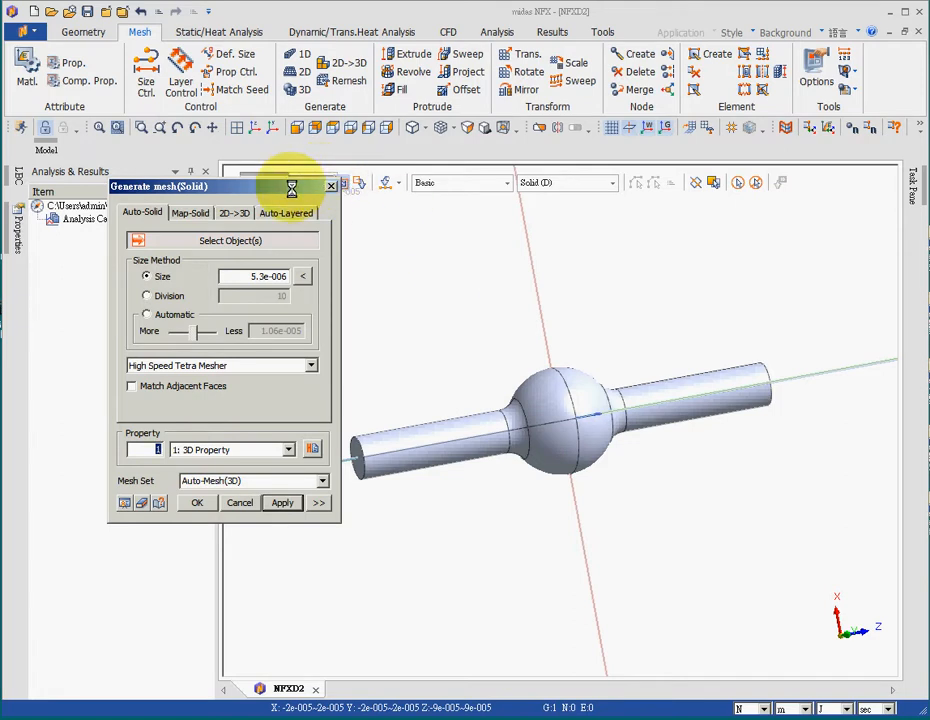
{"action": "left_click_drag", "start_coordinate": [291, 188], "coordinate": [259, 203]}
{"action": "left_click", "coordinate": [286, 520]}
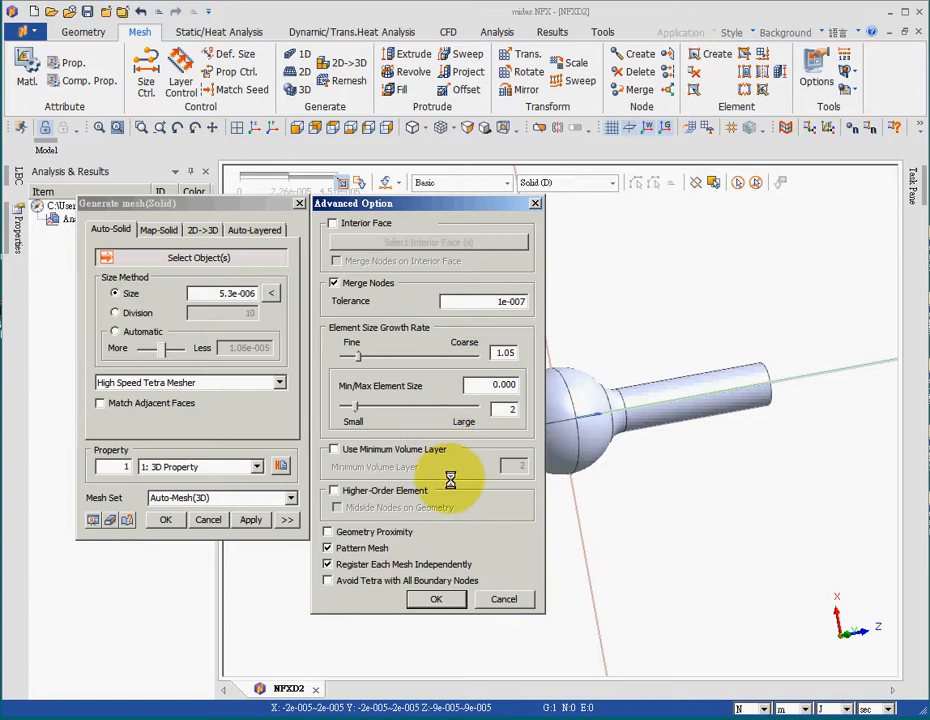
{"action": "left_click", "coordinate": [431, 599]}
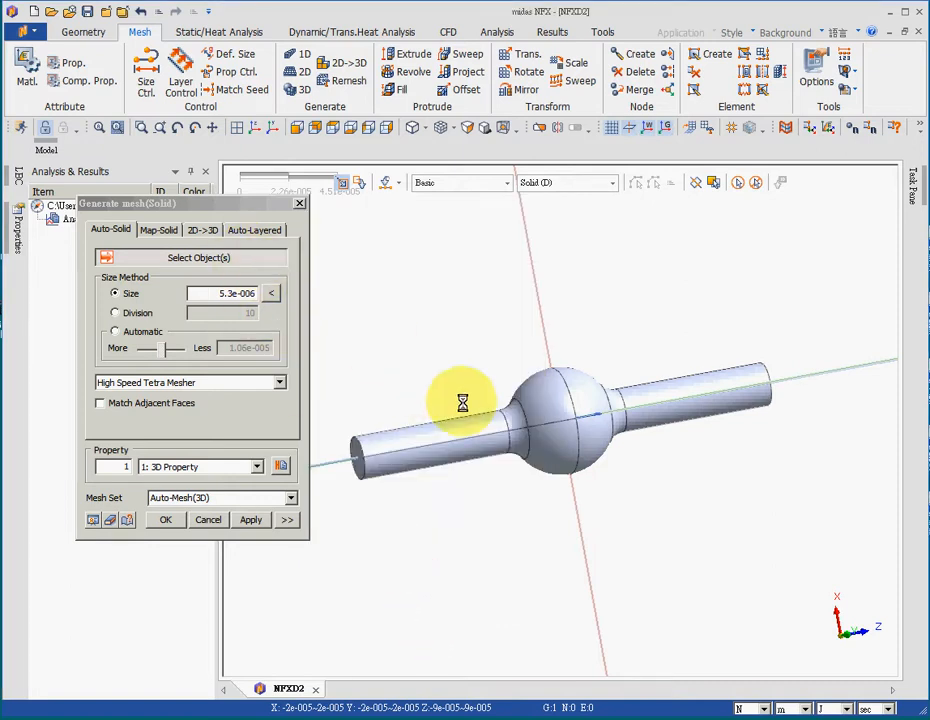
{"action": "left_click", "coordinate": [593, 430]}
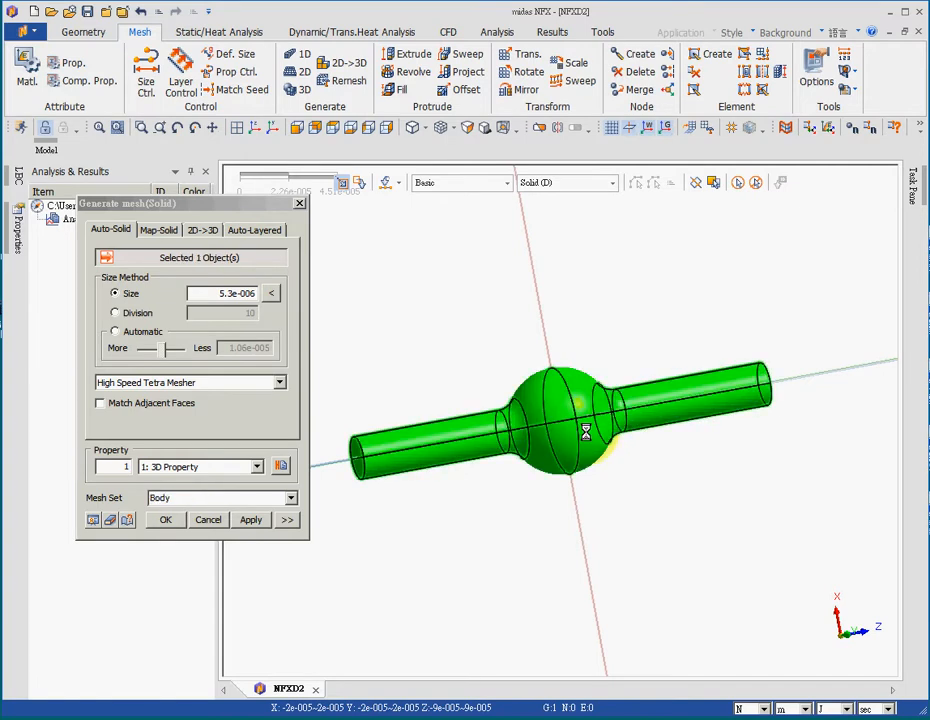
{"action": "left_click", "coordinate": [165, 519]}
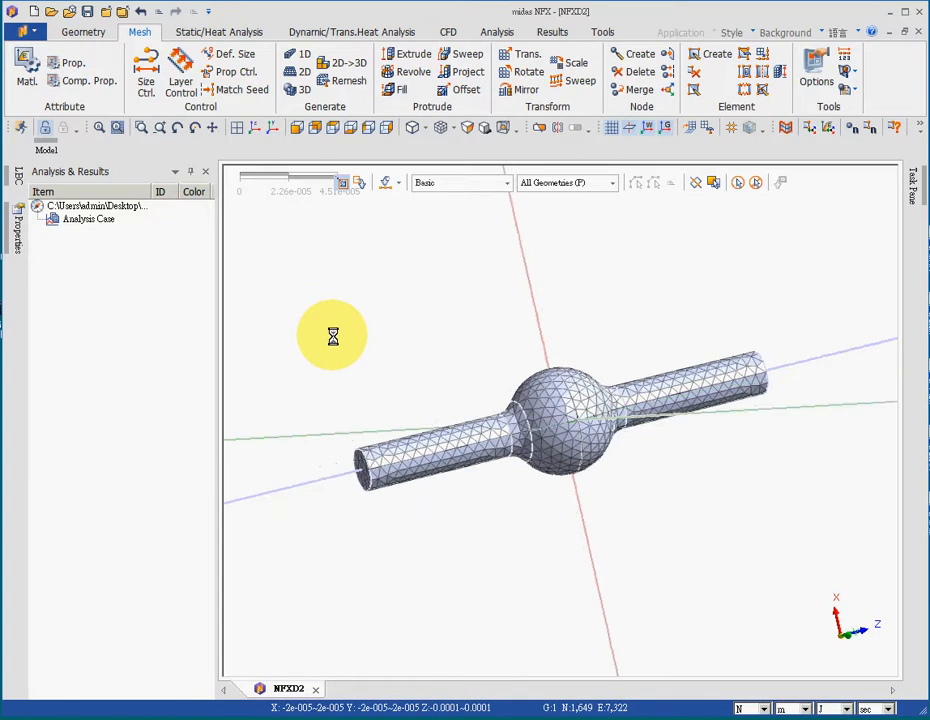
Define a mass flow face inlet on the end face at the body's negative Z end
{"action": "left_click", "coordinate": [449, 33]}
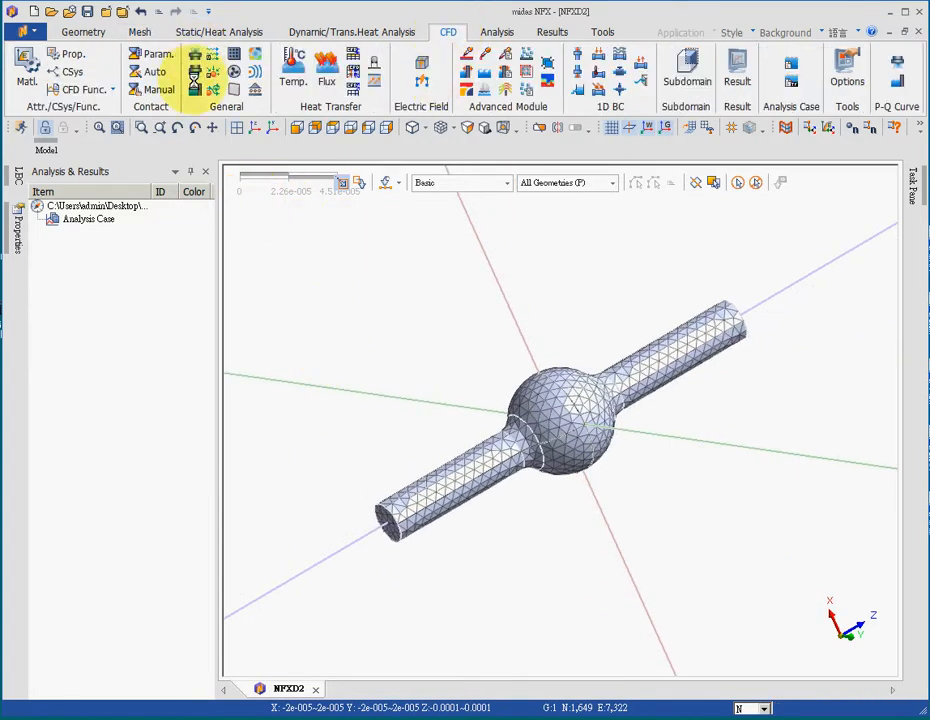
{"action": "left_click", "coordinate": [195, 71]}
{"action": "left_click", "coordinate": [390, 528]}
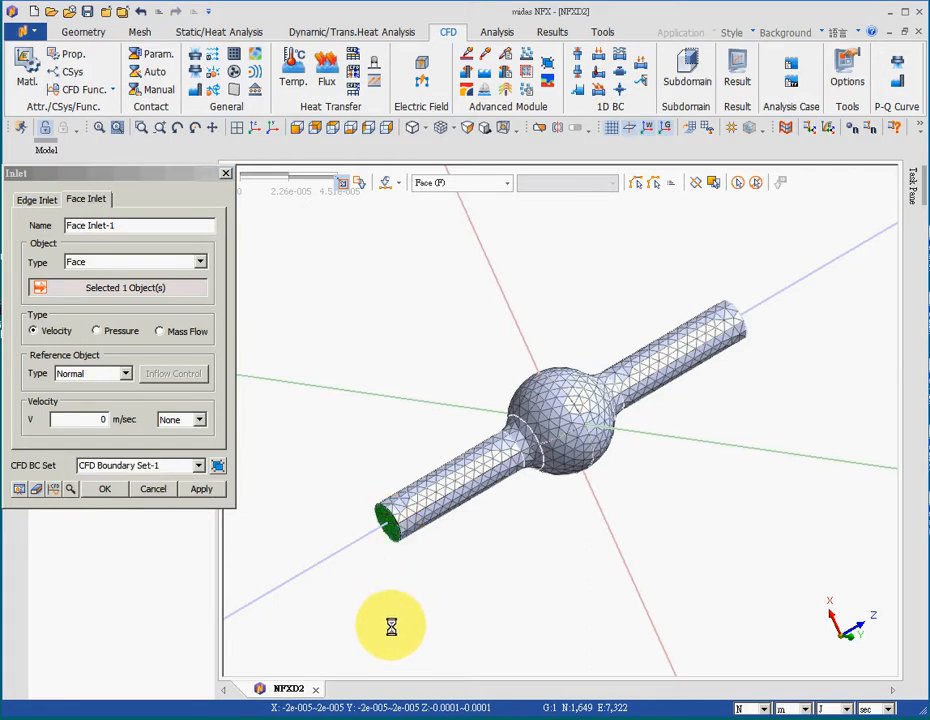
{"action": "left_click", "coordinate": [174, 334]}
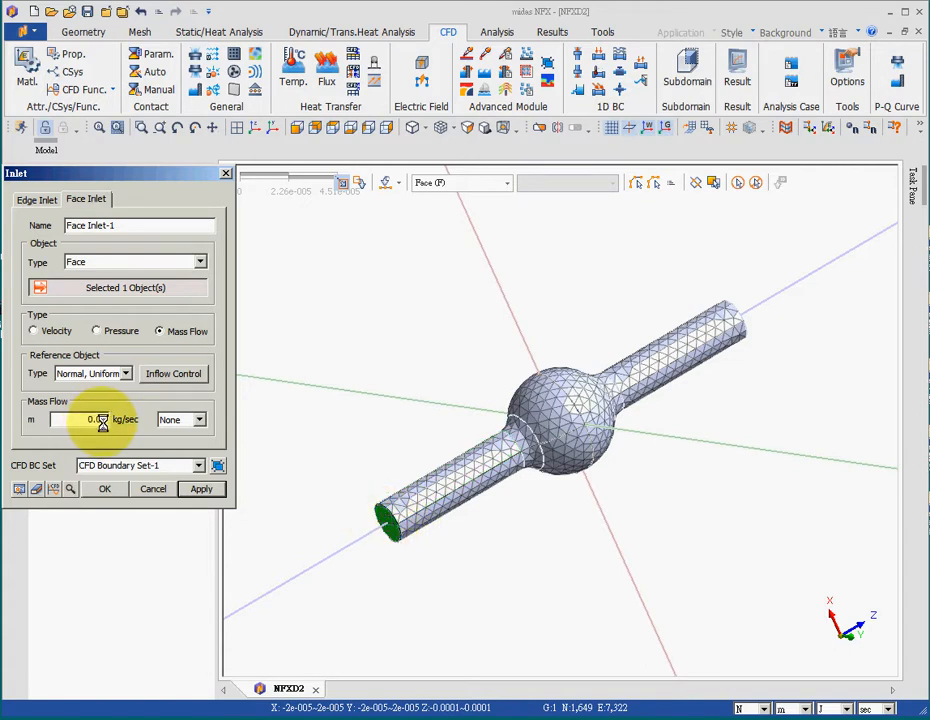
{"action": "left_click", "coordinate": [107, 489]}
Define a pressure face outlet of 0 N/m^2 on the end face opposite the inlet
{"action": "middle_click_drag", "start_coordinate": [591, 512], "coordinate": [508, 522]}
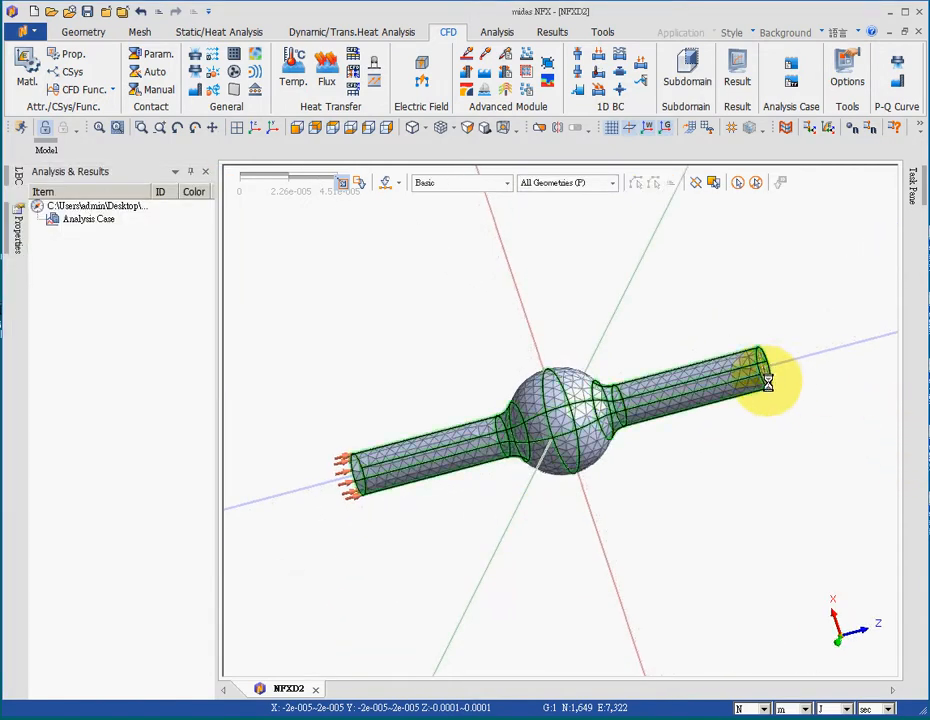
{"action": "middle_click_drag", "start_coordinate": [763, 375], "coordinate": [731, 422]}
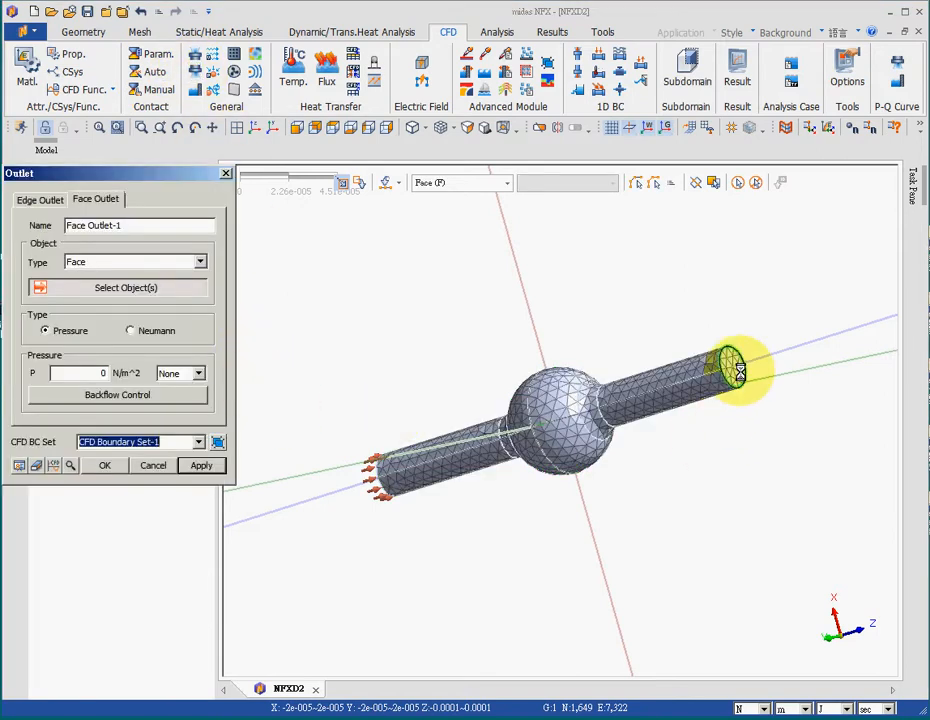
{"action": "left_click", "coordinate": [739, 368]}
{"action": "middle_click_drag", "start_coordinate": [446, 587], "coordinate": [503, 540]}
{"action": "left_click", "coordinate": [97, 374]}
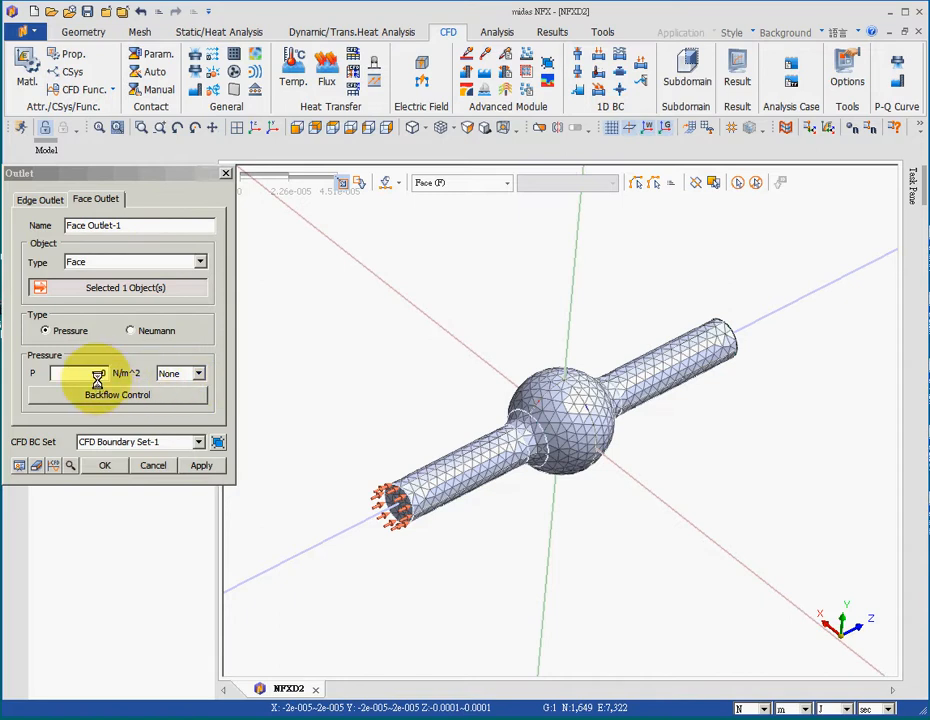
{"action": "double_click", "coordinate": [108, 374]}
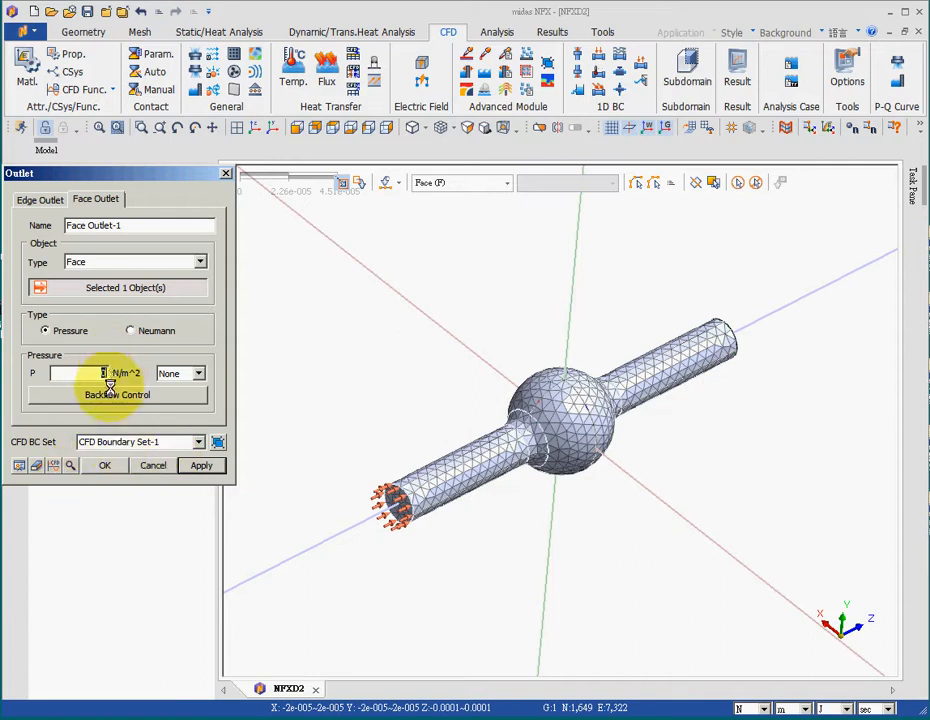
{"action": "left_click", "coordinate": [104, 465]}
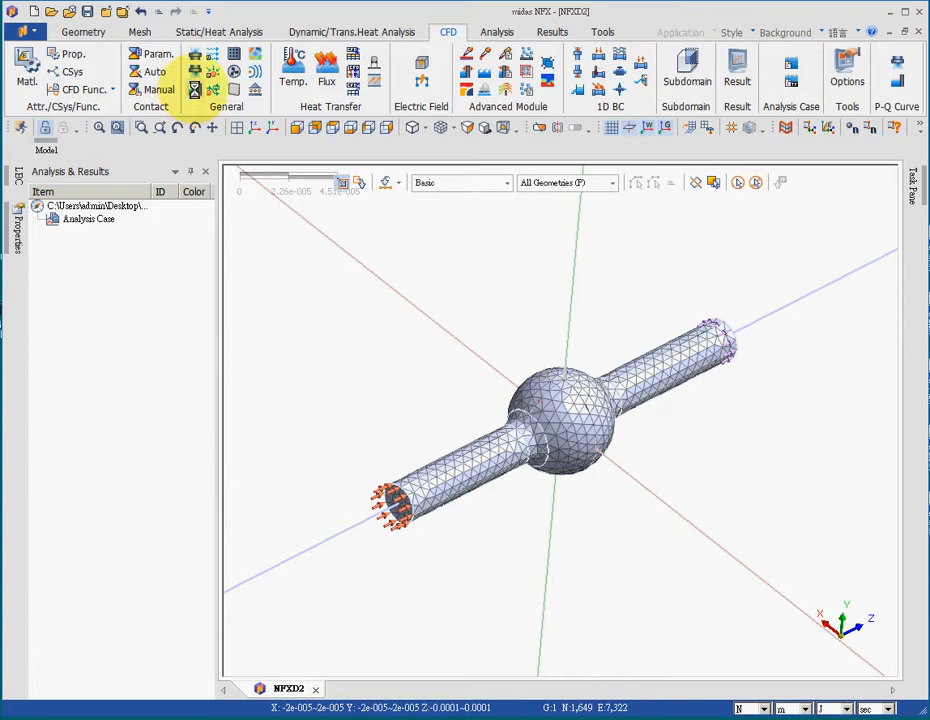
Define a face wall with dimensionless wall distance 65 on all faces of the body except the inlet and outlet end faces
{"action": "left_click", "coordinate": [194, 90]}
{"action": "left_click_drag", "start_coordinate": [305, 215], "coordinate": [789, 600]}
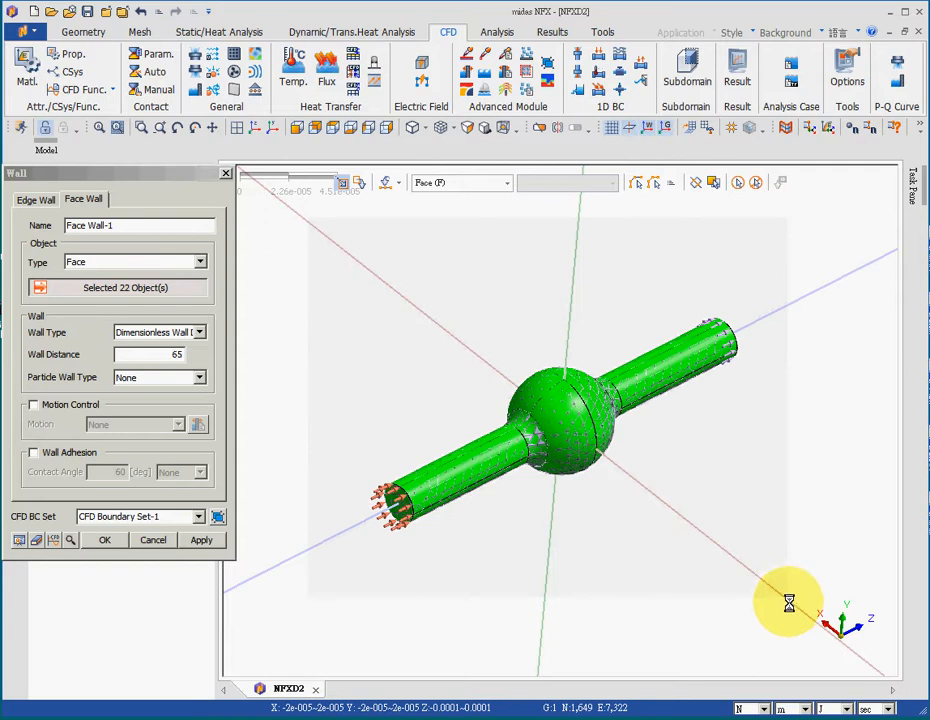
{"action": "left_click", "coordinate": [393, 503]}
{"action": "middle_click_drag", "start_coordinate": [567, 565], "coordinate": [744, 483]}
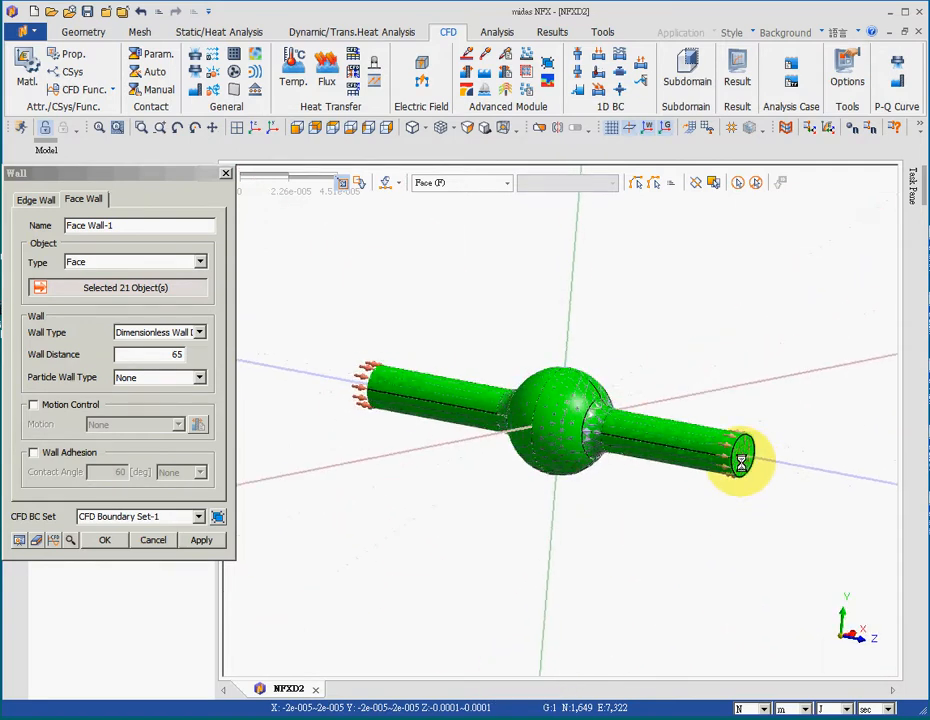
{"action": "left_click", "coordinate": [740, 462]}
{"action": "middle_click_drag", "start_coordinate": [426, 560], "coordinate": [510, 546]}
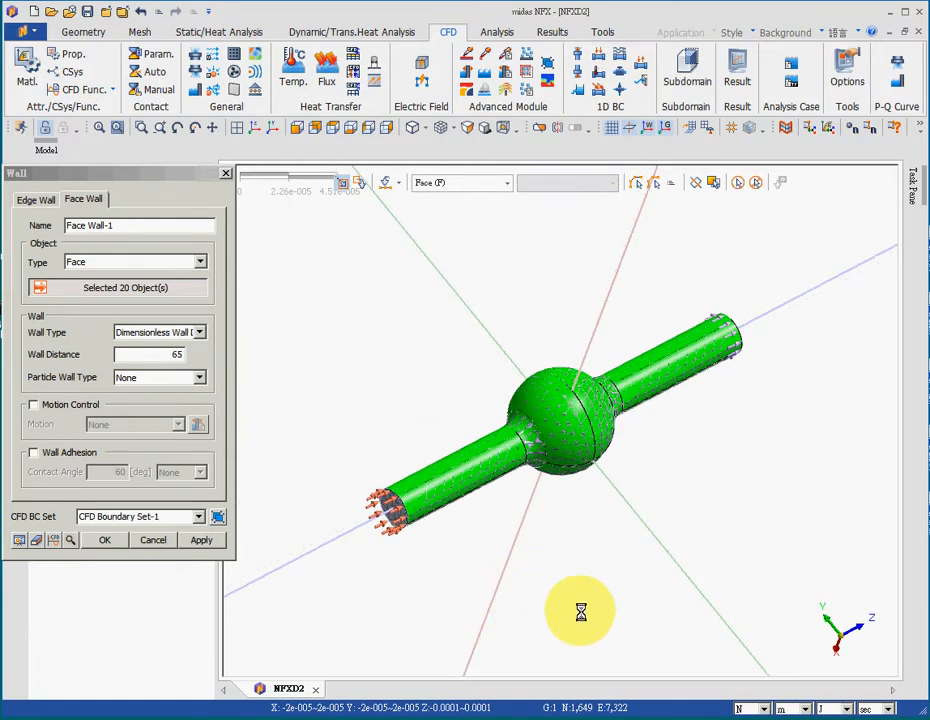
{"action": "middle_click_drag", "start_coordinate": [625, 577], "coordinate": [598, 579]}
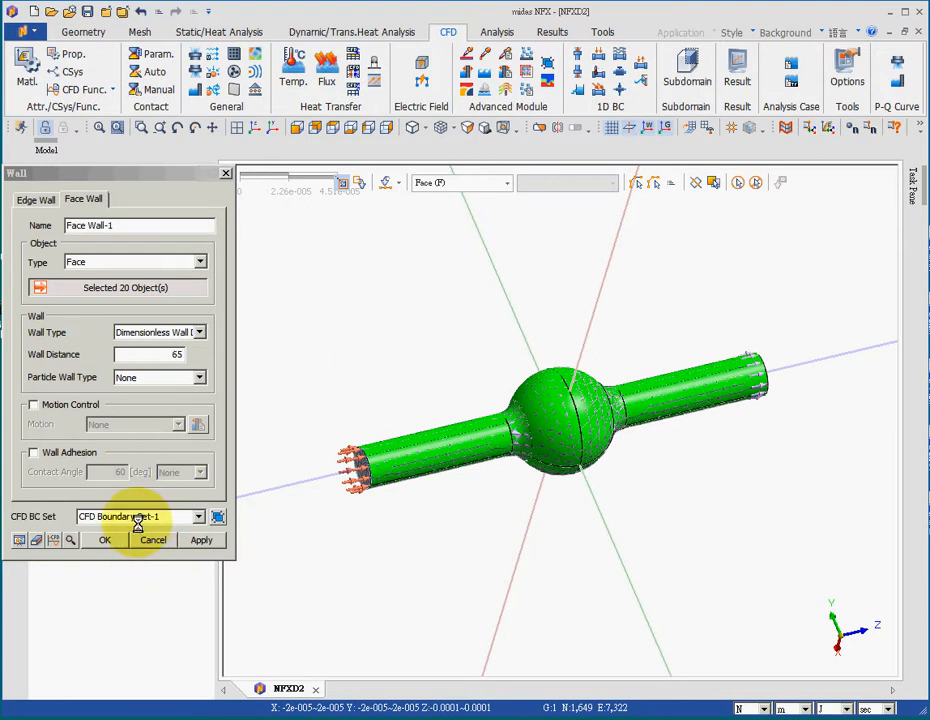
{"action": "left_click", "coordinate": [105, 540]}
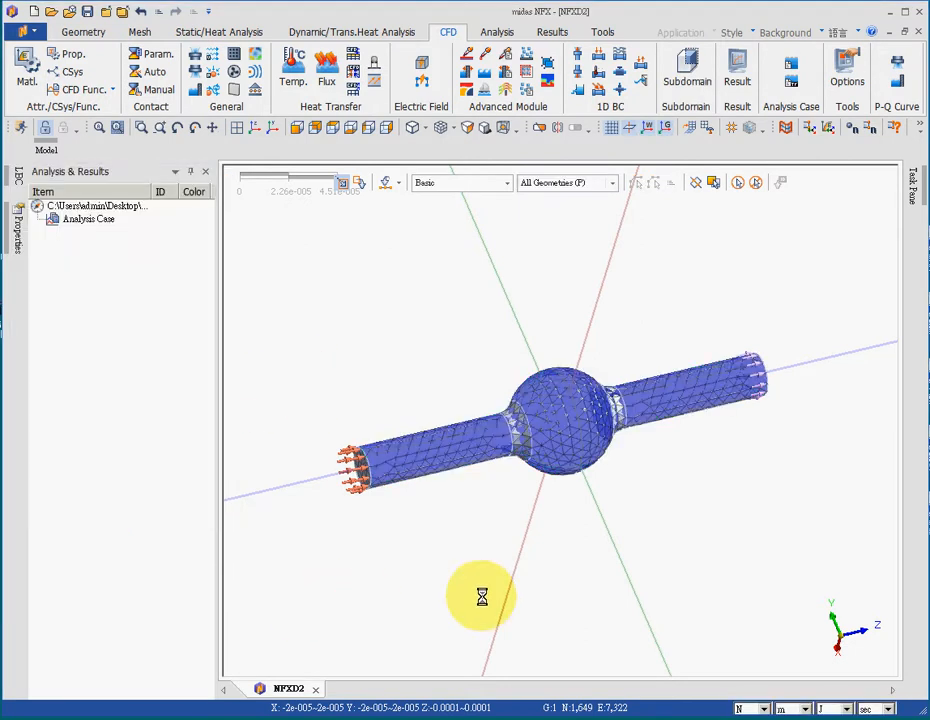
{"action": "middle_click_drag", "start_coordinate": [481, 597], "coordinate": [585, 517]}
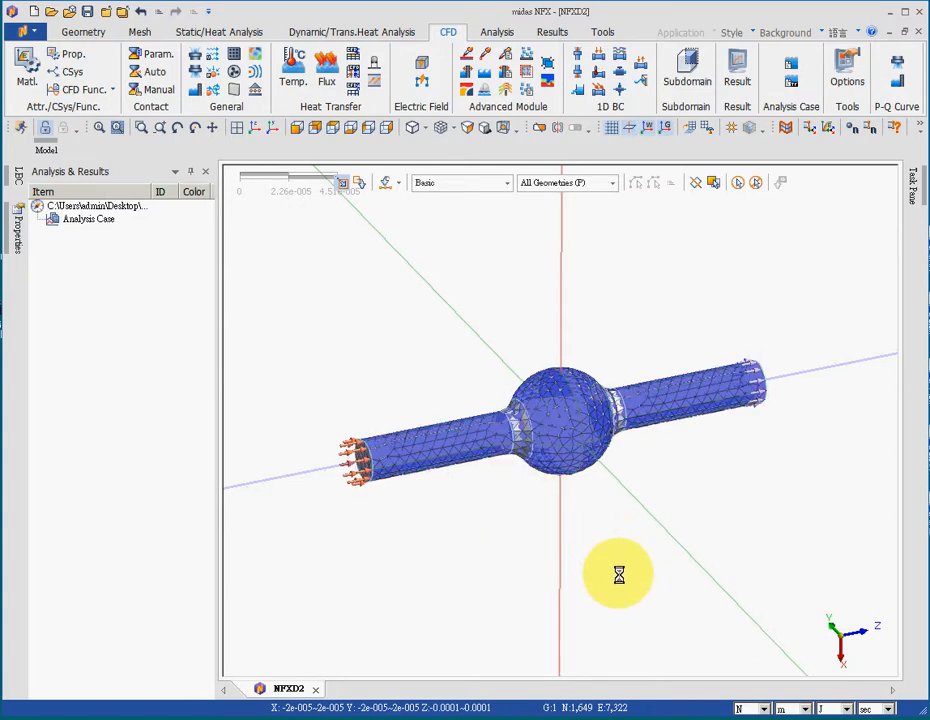
{"action": "mouse_move", "coordinate": [619, 565]}
{"action": "middle_mouse_down"}
{"action": "mouse_move", "coordinate": [581, 578]}
{"action": "mouse_move", "coordinate": [612, 542]}
{"action": "mouse_move", "coordinate": [660, 560]}
{"action": "mouse_move", "coordinate": [629, 556]}
{"action": "mouse_move", "coordinate": [632, 563]}
{"action": "middle_mouse_up"}
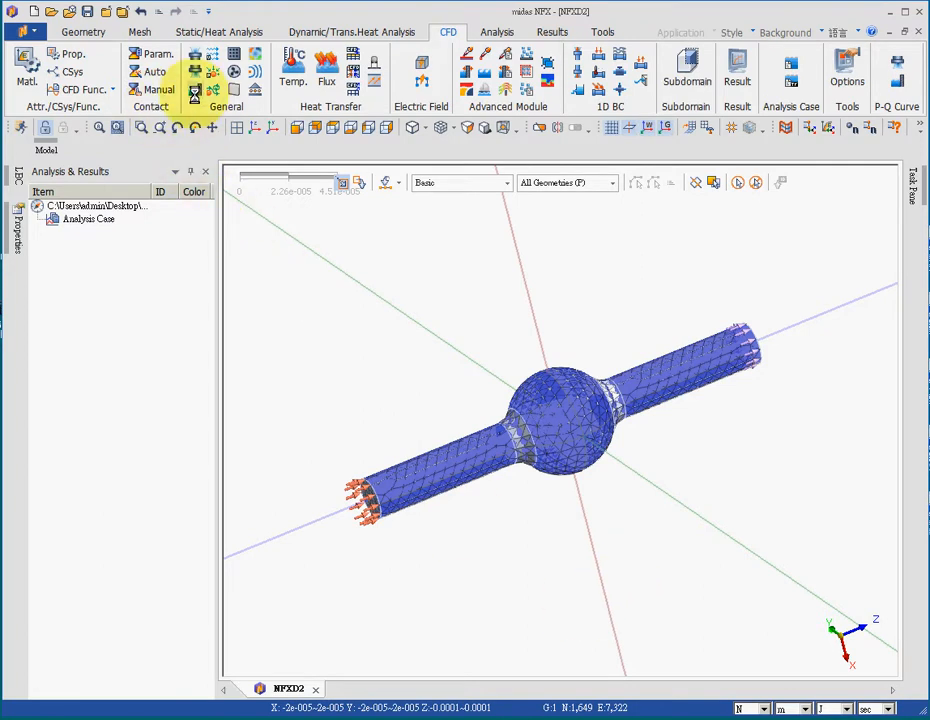
Define a second face wall with wall distance 65 on the eight transition faces between the sphere and the two tubes
{"action": "left_click", "coordinate": [194, 90]}
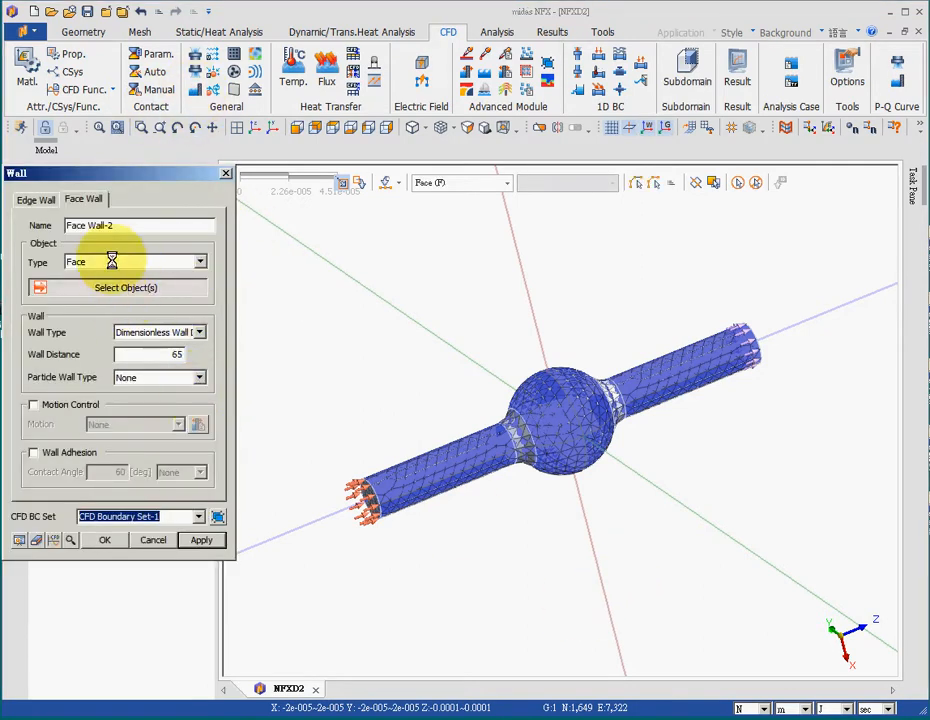
{"action": "left_click", "coordinate": [526, 455]}
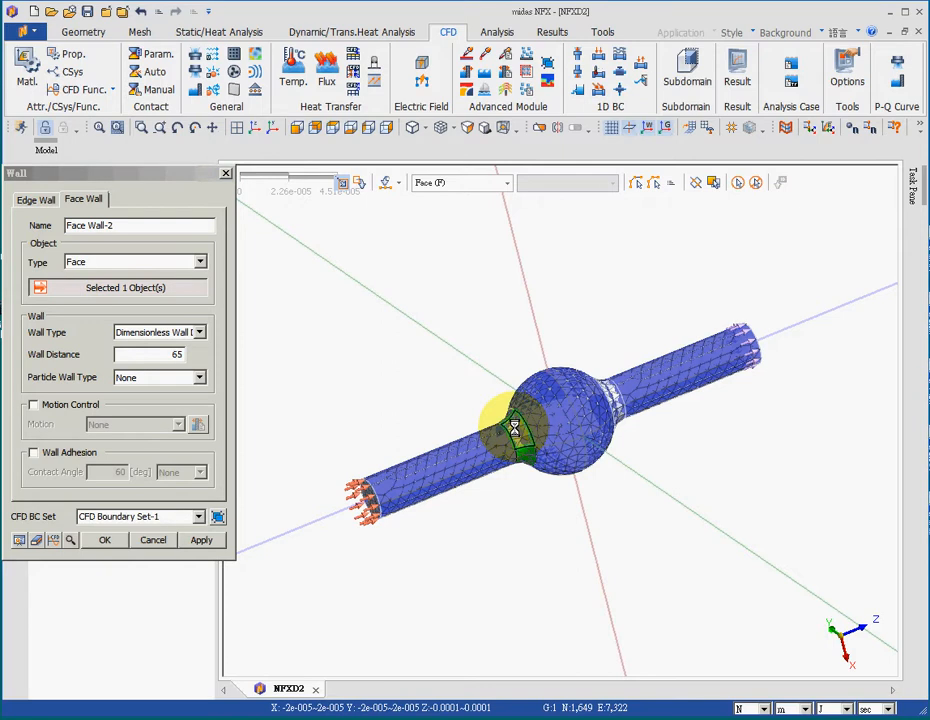
{"action": "left_click", "coordinate": [514, 426]}
{"action": "middle_click_drag", "start_coordinate": [521, 577], "coordinate": [521, 421]}
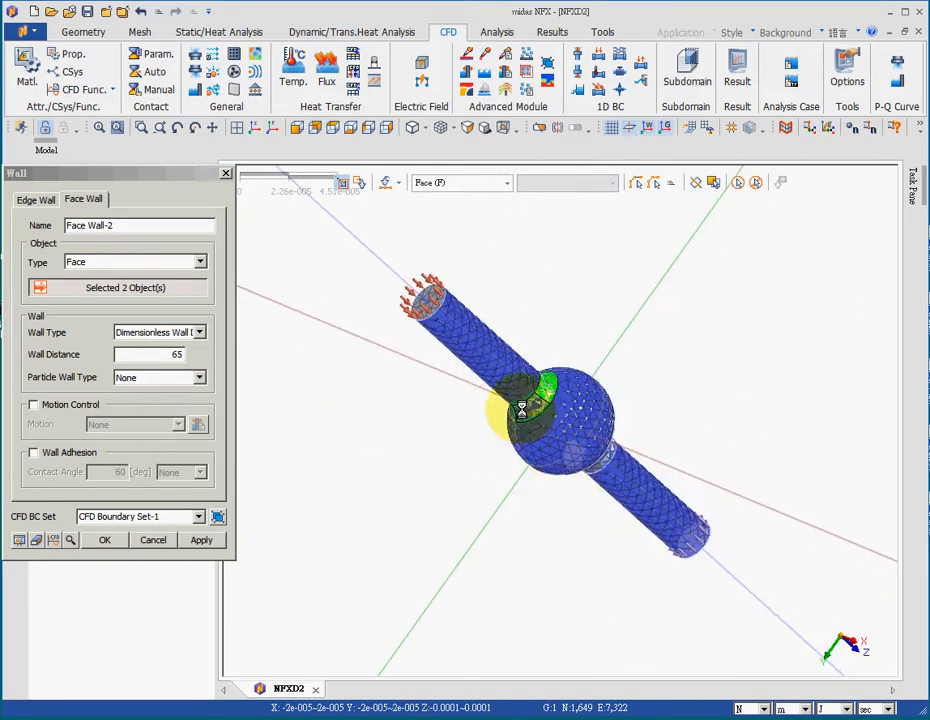
{"action": "left_click", "coordinate": [522, 409]}
{"action": "middle_click_drag", "start_coordinate": [428, 490], "coordinate": [574, 482]}
{"action": "left_click", "coordinate": [537, 405]}
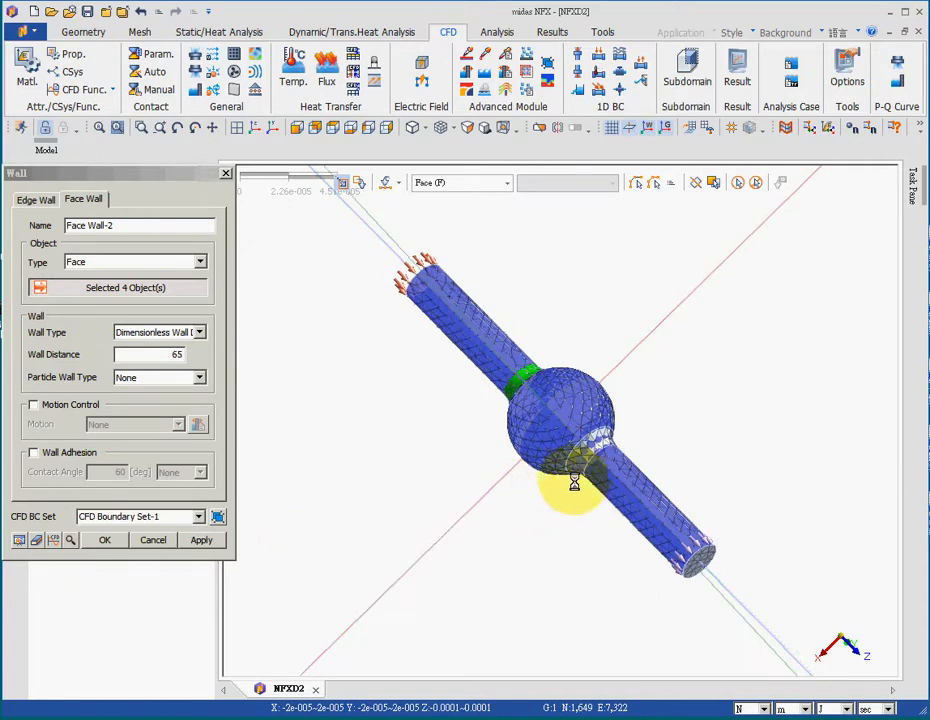
{"action": "middle_click_drag", "start_coordinate": [604, 438], "coordinate": [480, 442]}
{"action": "left_click", "coordinate": [640, 447]}
{"action": "left_click", "coordinate": [611, 420]}
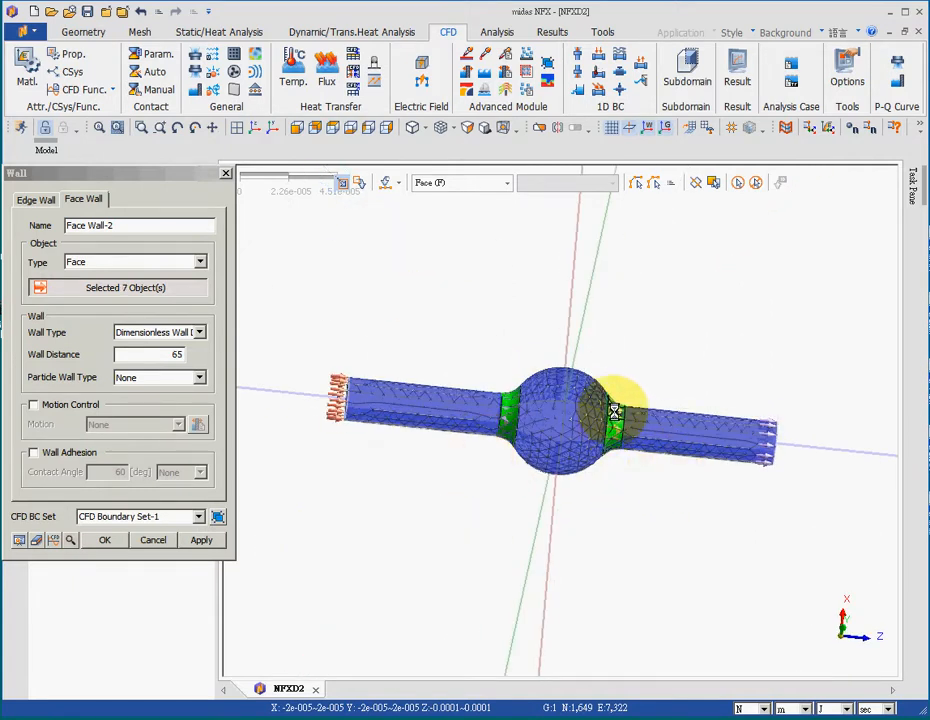
{"action": "left_click", "coordinate": [616, 411]}
{"action": "middle_click_drag", "start_coordinate": [551, 571], "coordinate": [500, 560]}
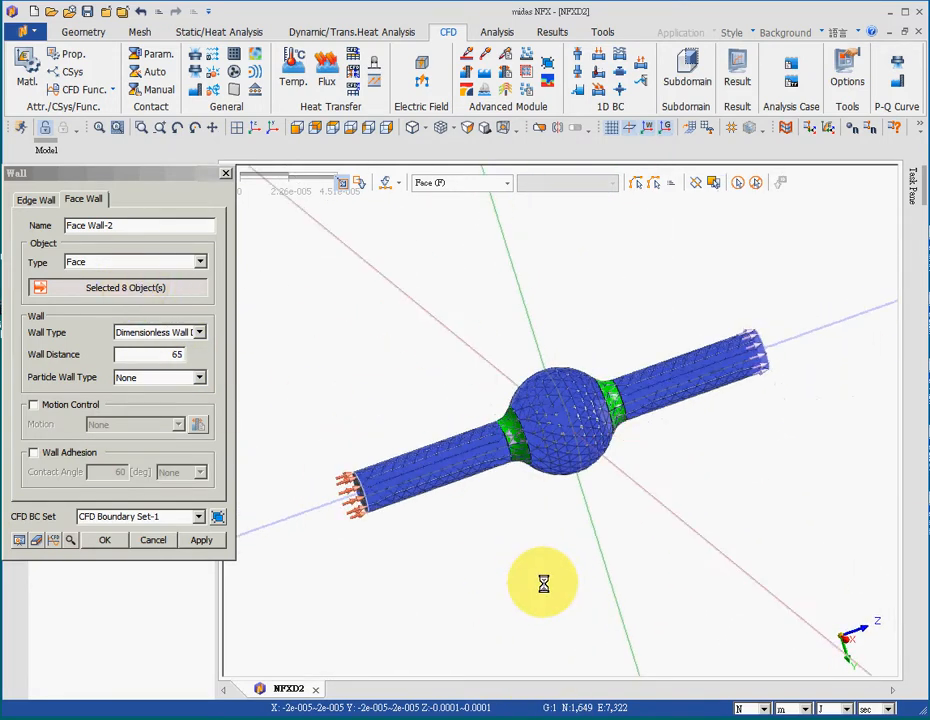
{"action": "left_click", "coordinate": [99, 541]}
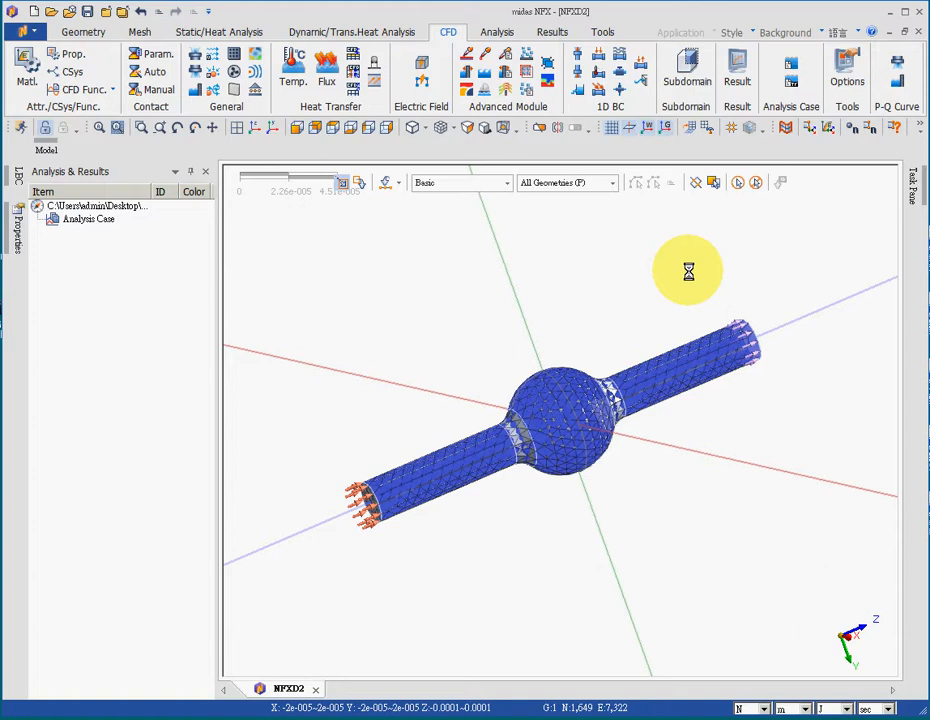
Define total velocity monitoring at two nodes on the outlet end face
{"action": "middle_click_drag", "start_coordinate": [688, 271], "coordinate": [651, 307]}
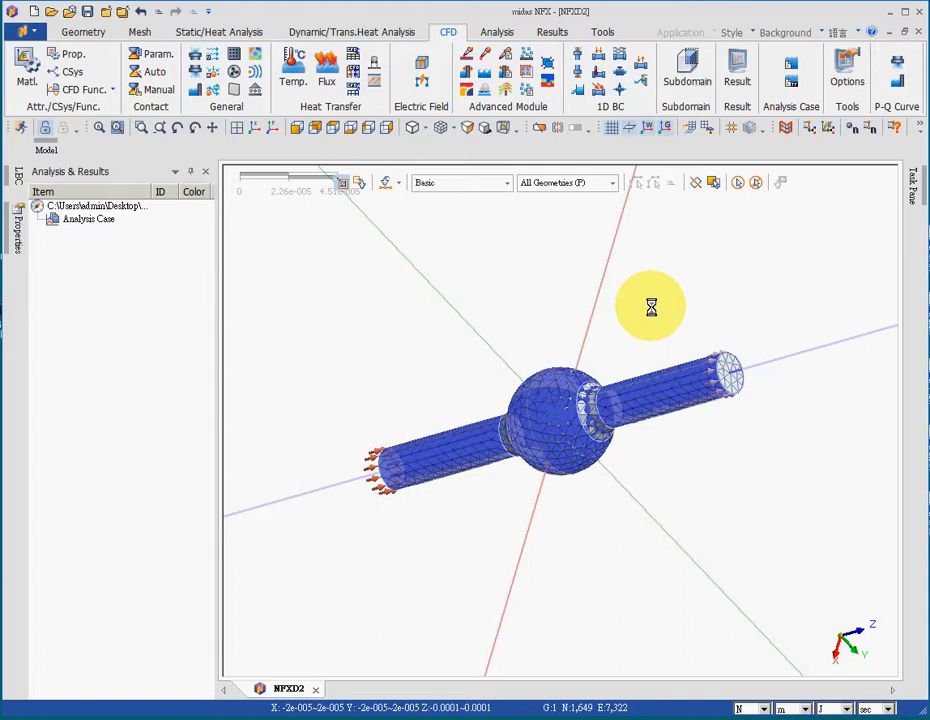
{"action": "left_click", "coordinate": [737, 75]}
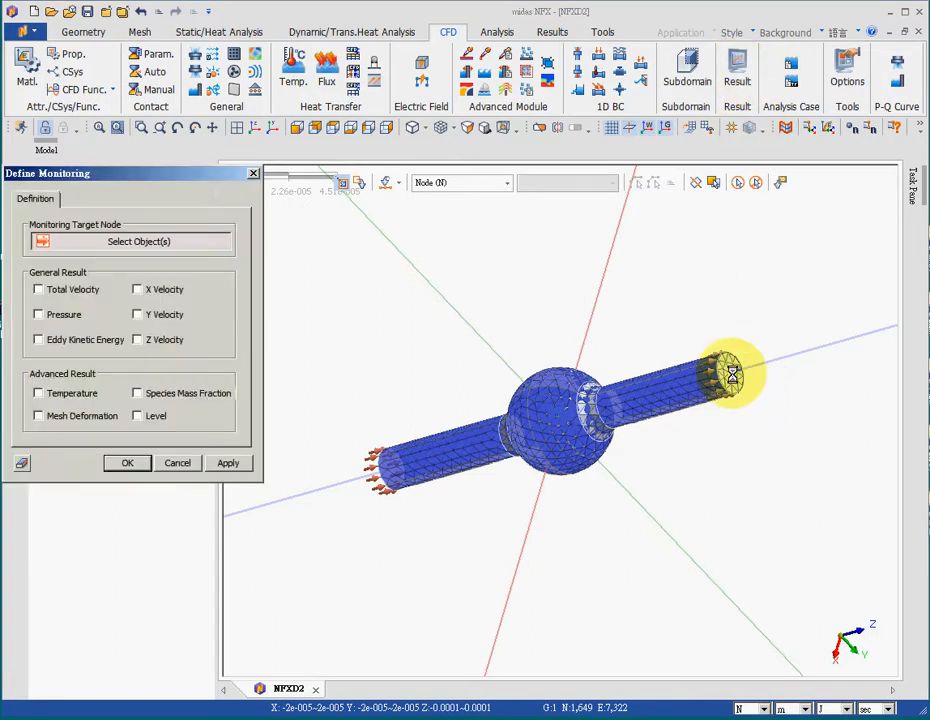
{"action": "left_click", "coordinate": [731, 373]}
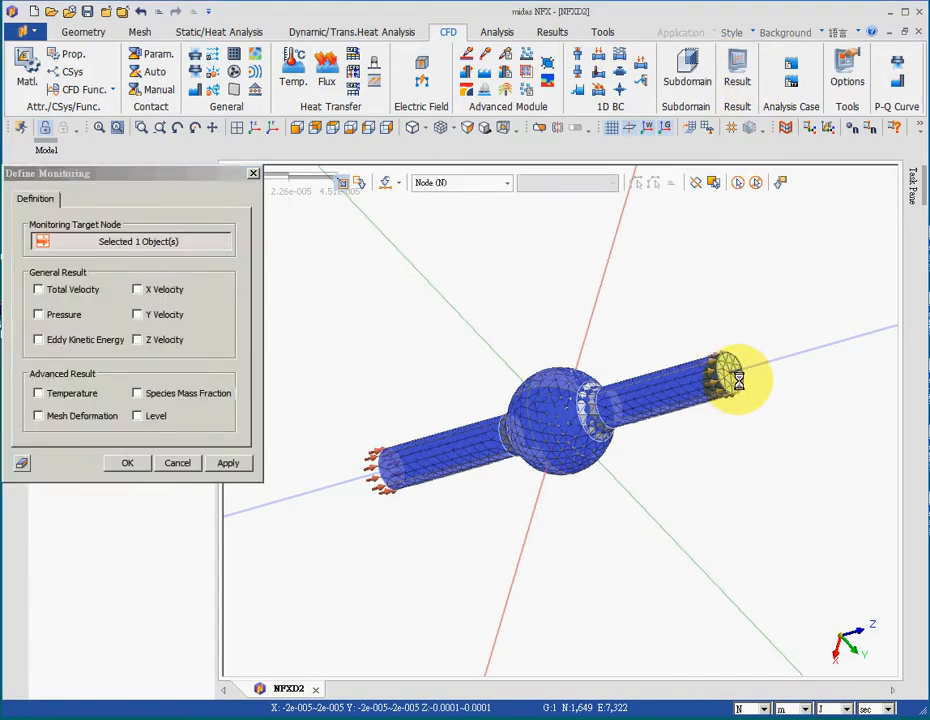
{"action": "left_click", "coordinate": [40, 290]}
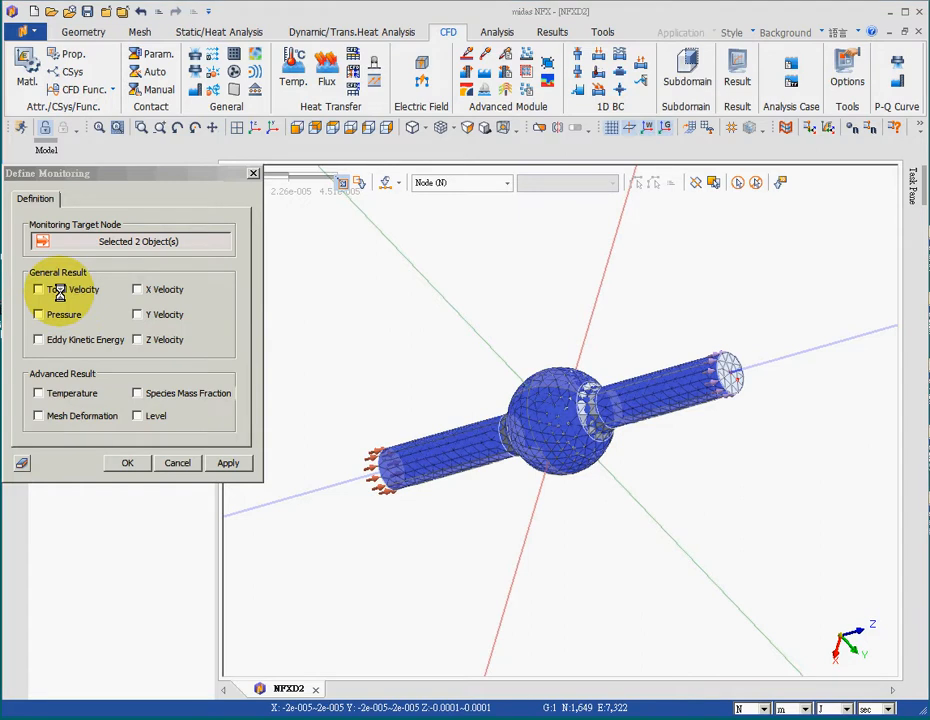
{"action": "left_click", "coordinate": [127, 463]}
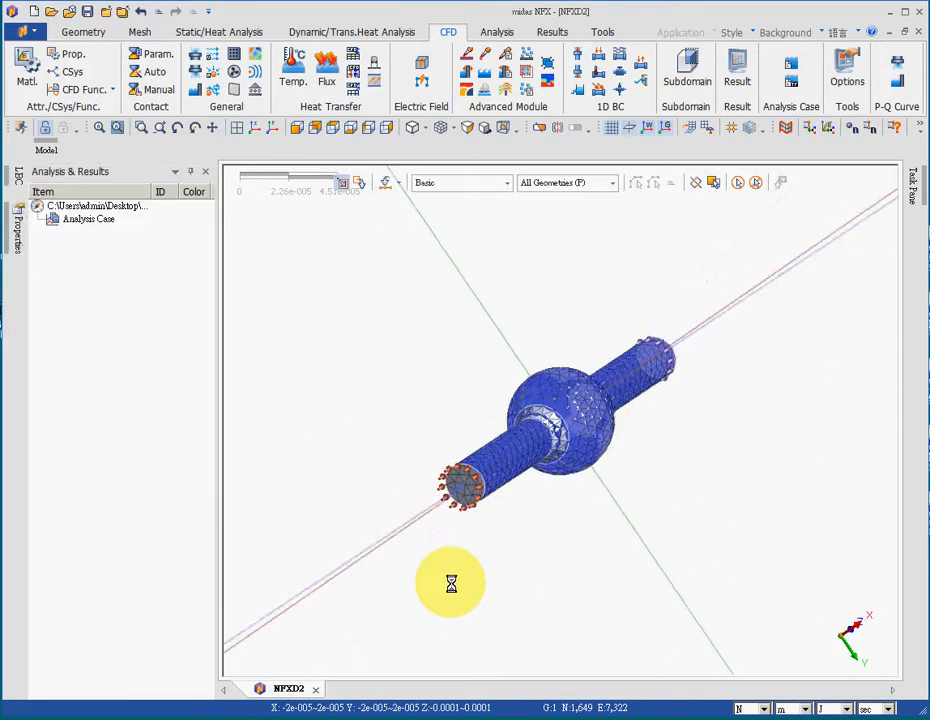
Define pressure monitoring at six nodes spread along the body from the inlet face to the outlet end
{"action": "left_click", "coordinate": [733, 73]}
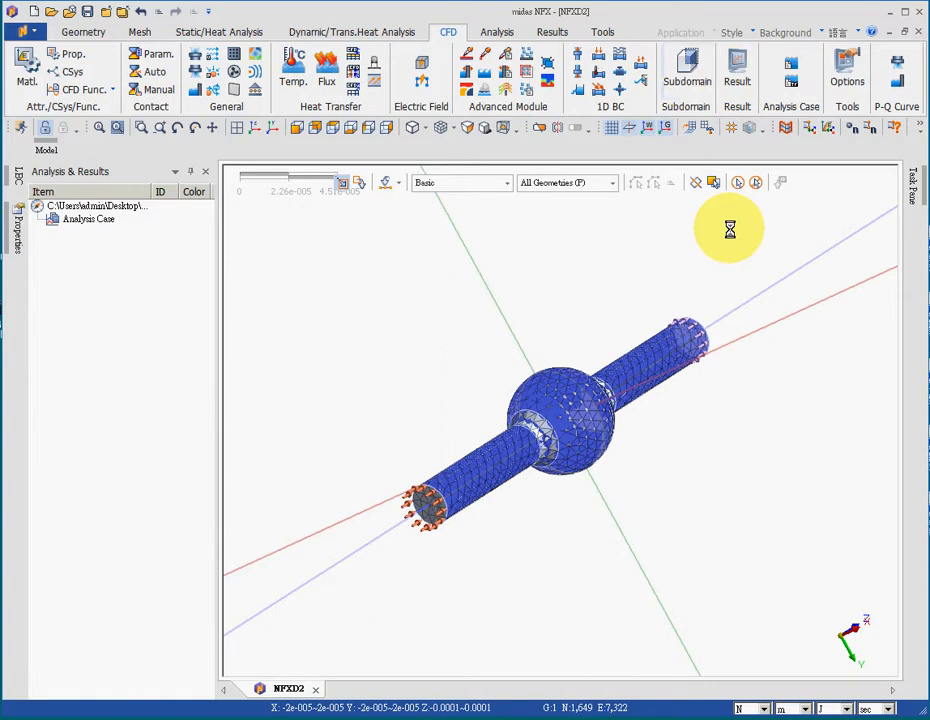
{"action": "left_click", "coordinate": [428, 512]}
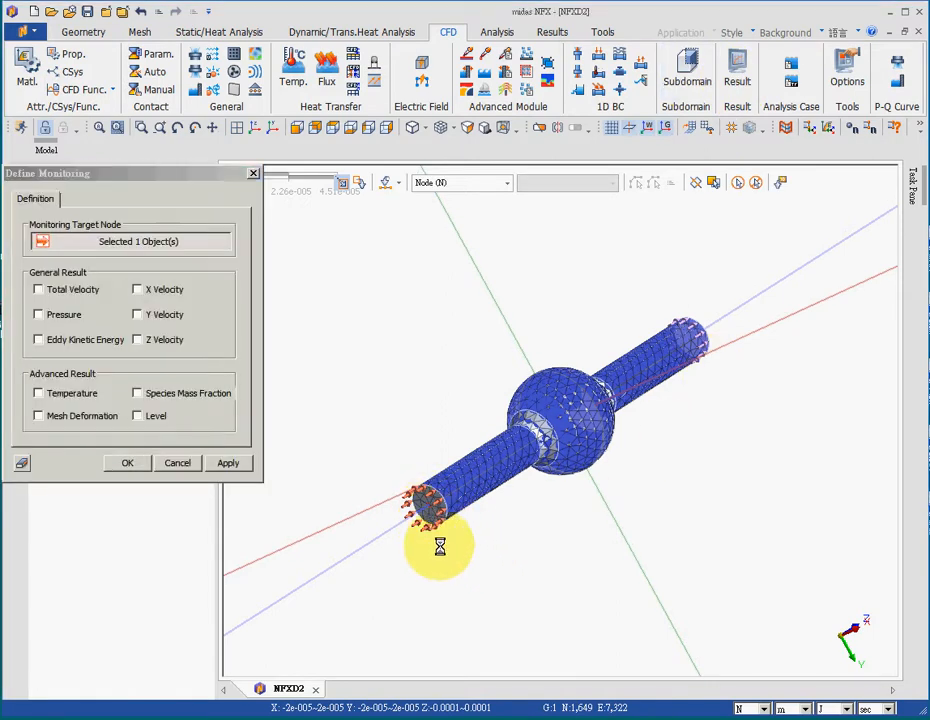
{"action": "left_click", "coordinate": [463, 484]}
{"action": "left_click", "coordinate": [515, 458]}
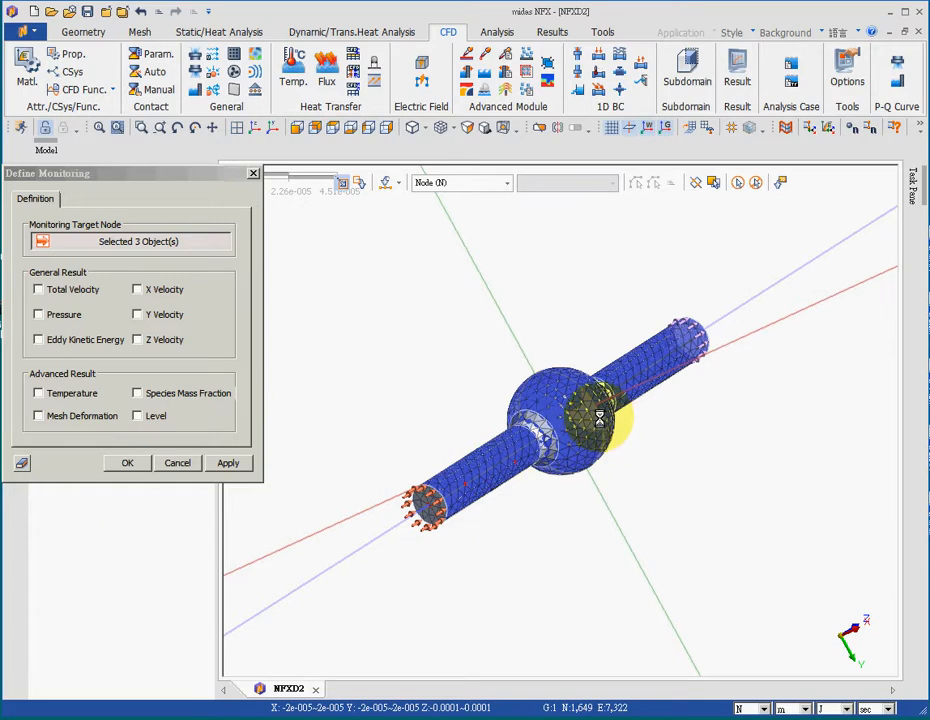
{"action": "left_click", "coordinate": [622, 382]}
{"action": "left_click", "coordinate": [665, 366]}
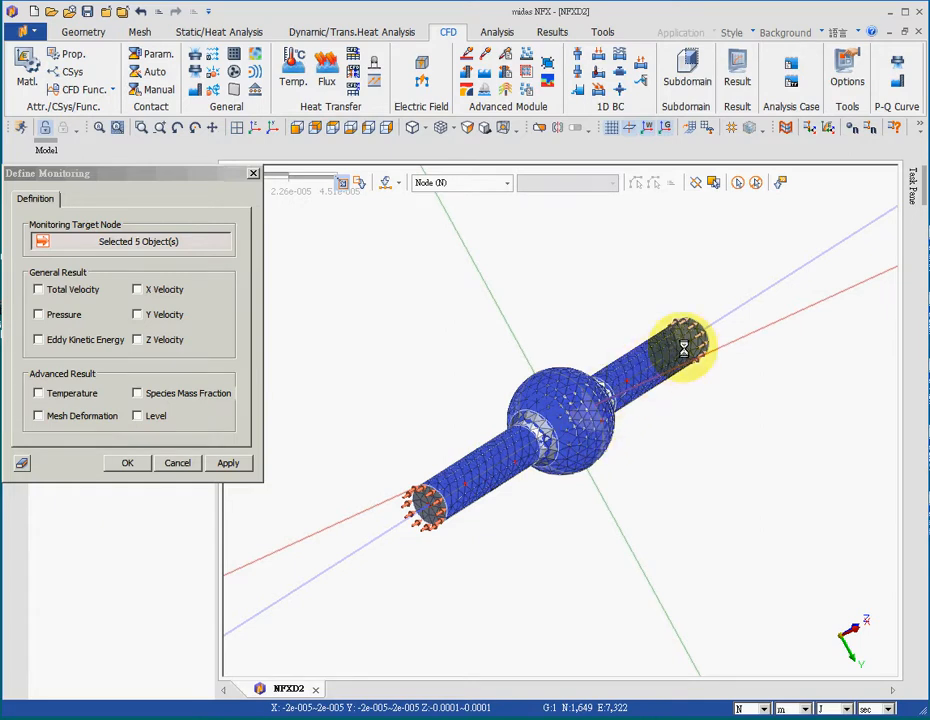
{"action": "left_click", "coordinate": [685, 348]}
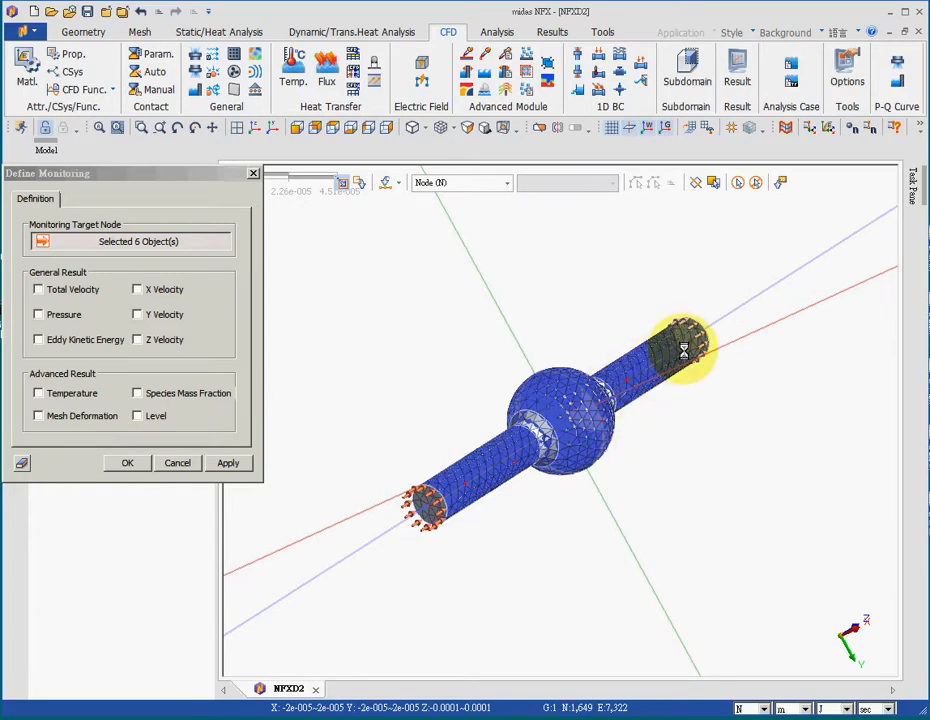
{"action": "left_click", "coordinate": [58, 314]}
{"action": "left_click", "coordinate": [123, 463]}
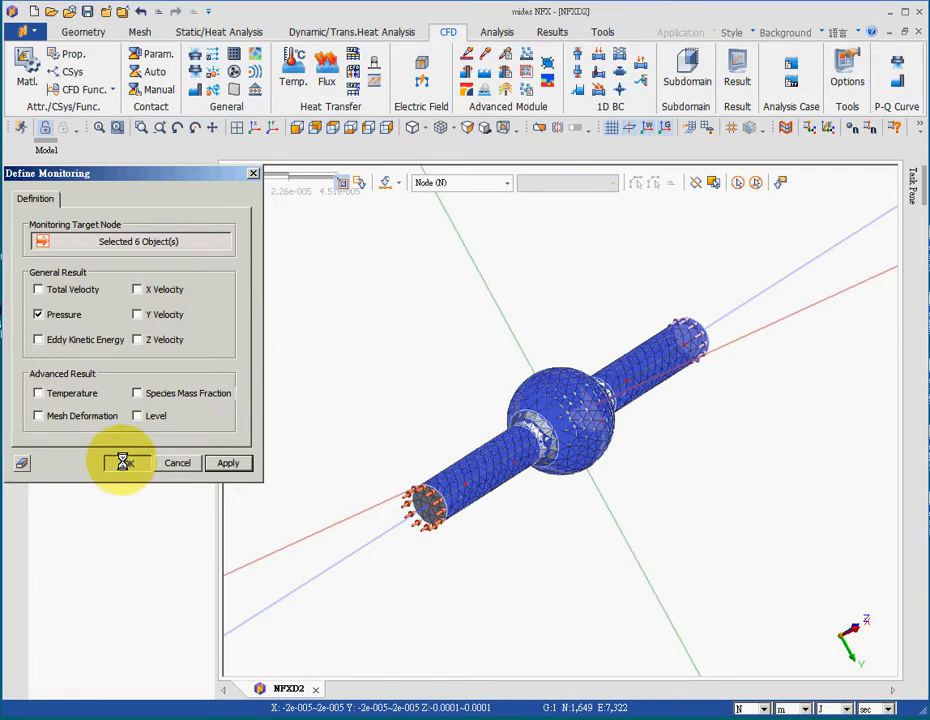
{"action": "middle_click_drag", "start_coordinate": [718, 446], "coordinate": [696, 516]}
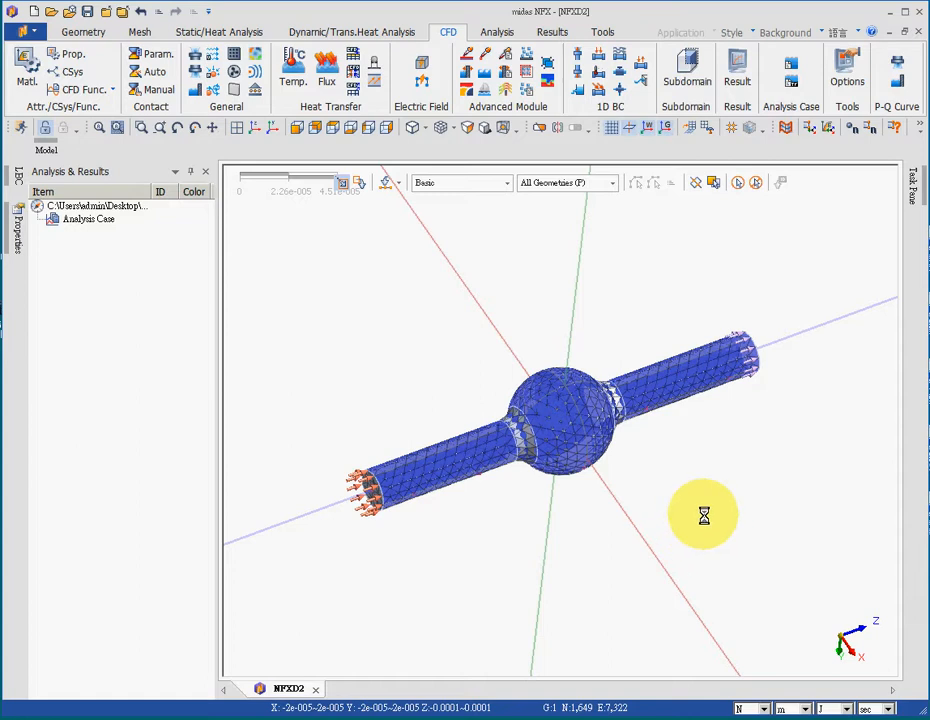
{"action": "middle_click_drag", "start_coordinate": [707, 502], "coordinate": [720, 504]}
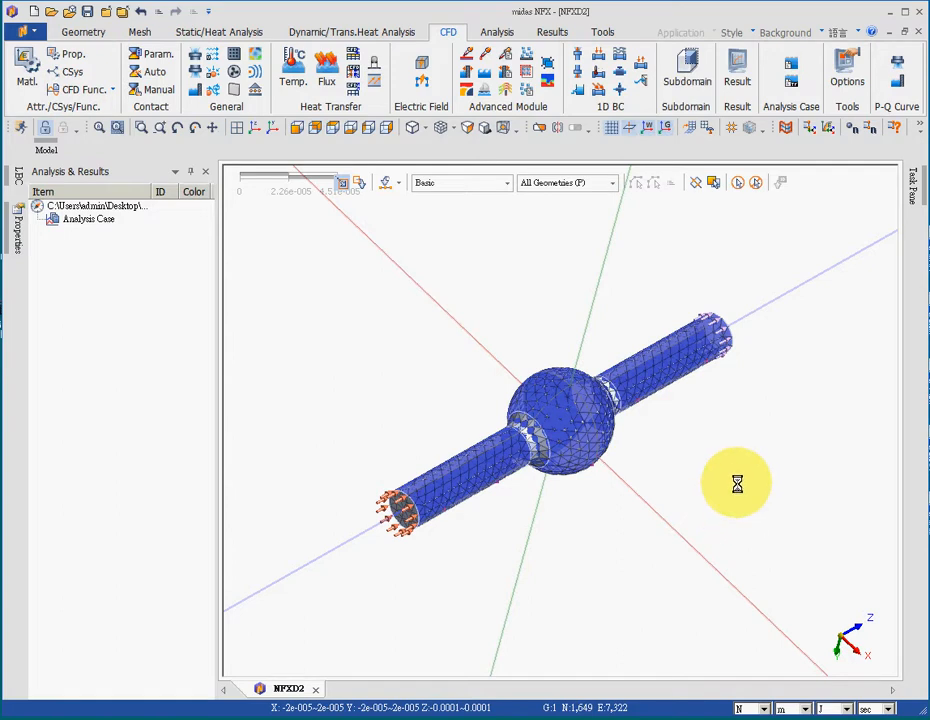
{"action": "middle_click_drag", "start_coordinate": [750, 471], "coordinate": [739, 548]}
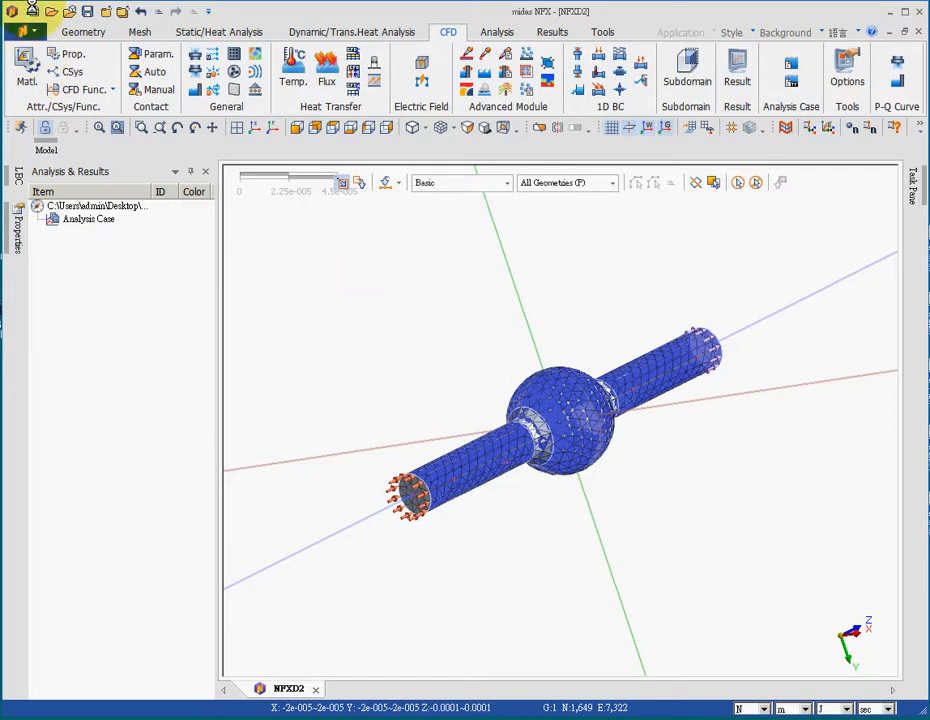
{"action": "left_click", "coordinate": [82, 32]}
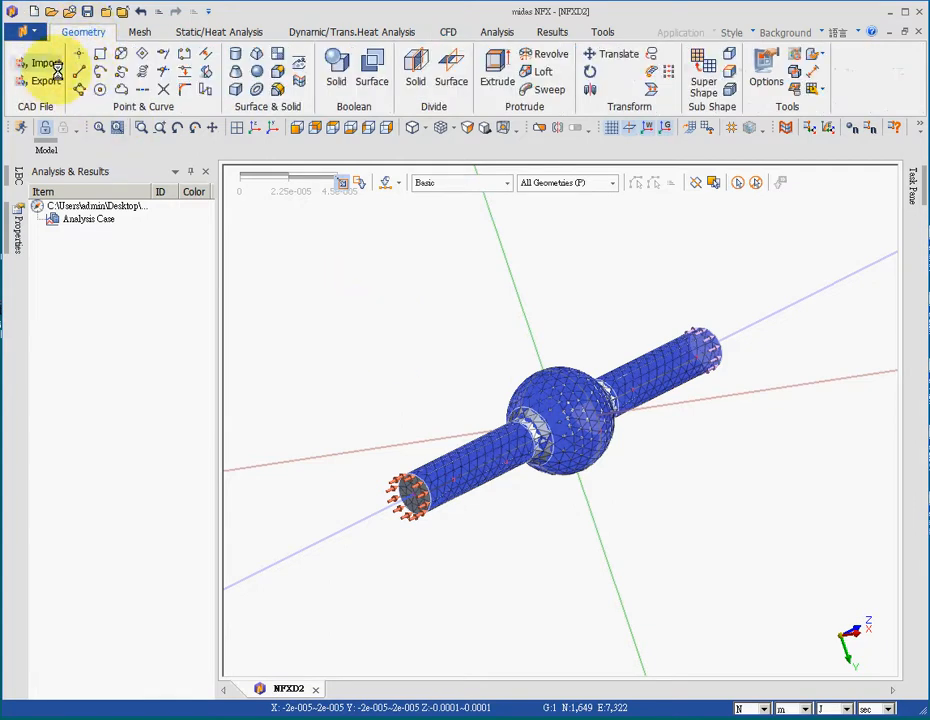
{"action": "left_click", "coordinate": [136, 32]}
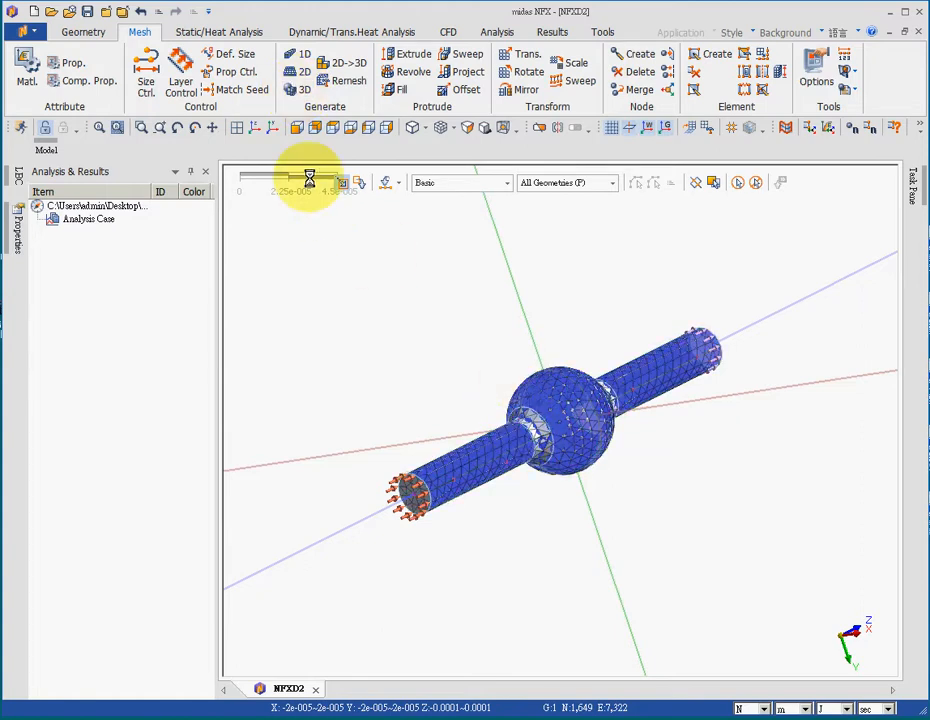
{"action": "left_click", "coordinate": [446, 31]}
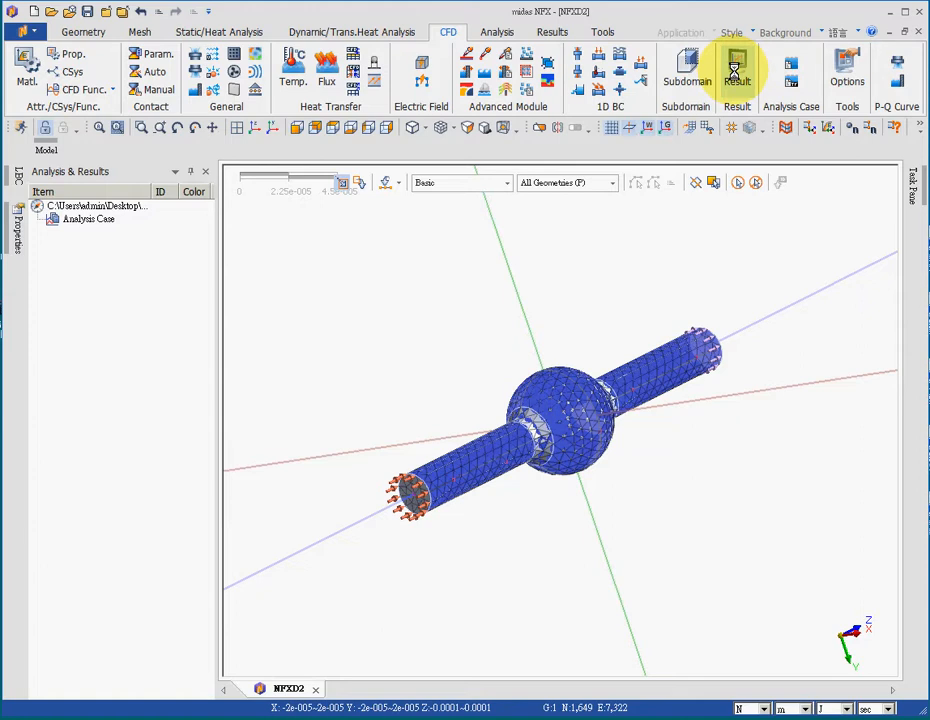
{"action": "middle_click_drag", "start_coordinate": [641, 267], "coordinate": [803, 516]}
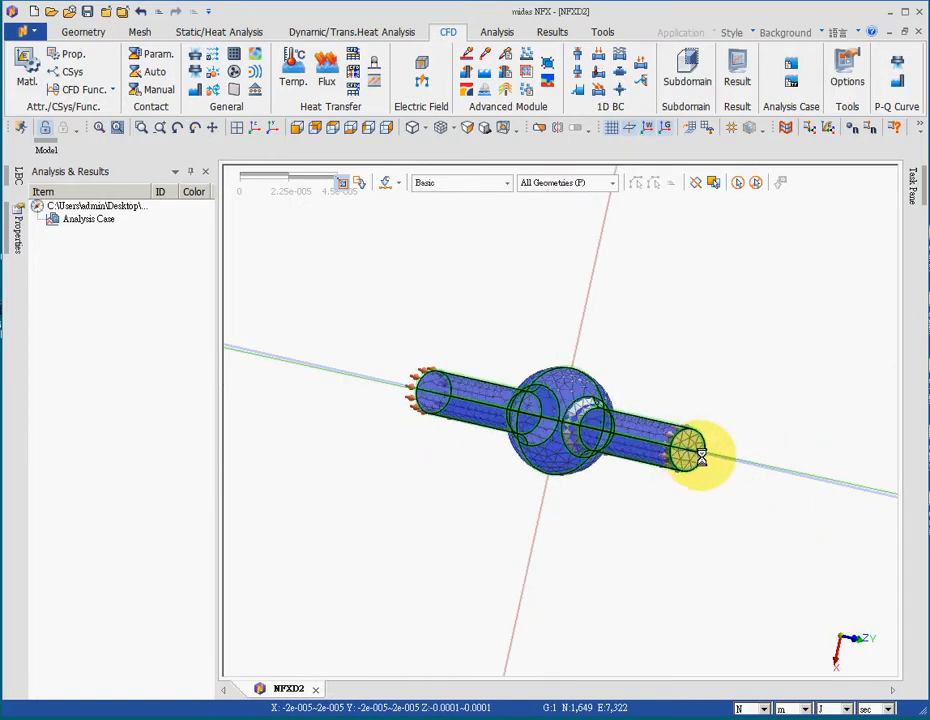
{"action": "middle_click_drag", "start_coordinate": [697, 455], "coordinate": [698, 399]}
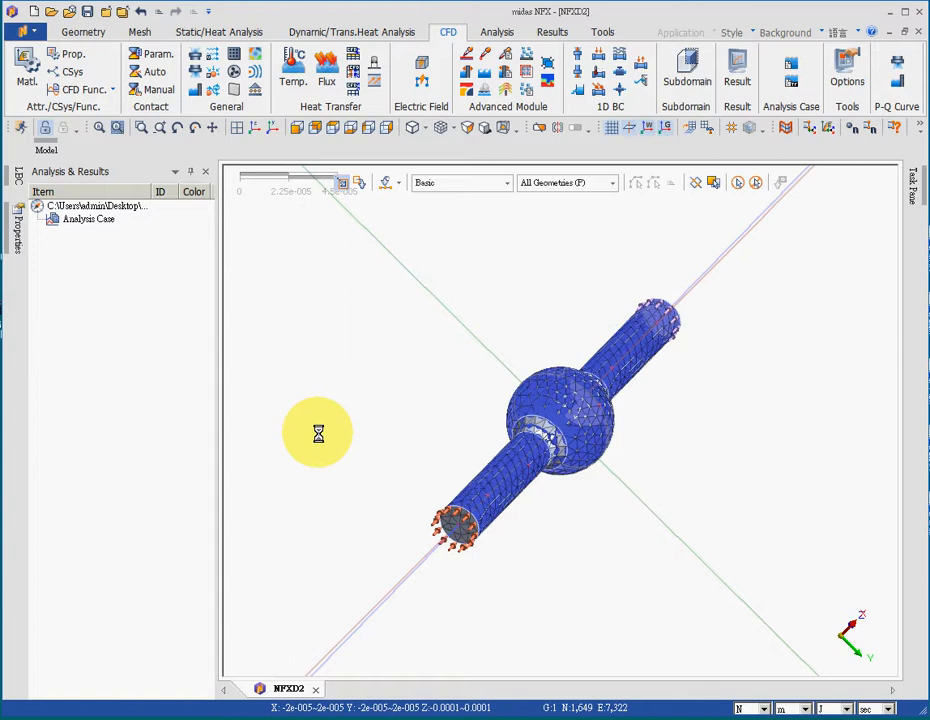
Create a Steady State CFD analysis case
{"action": "left_click", "coordinate": [497, 33]}
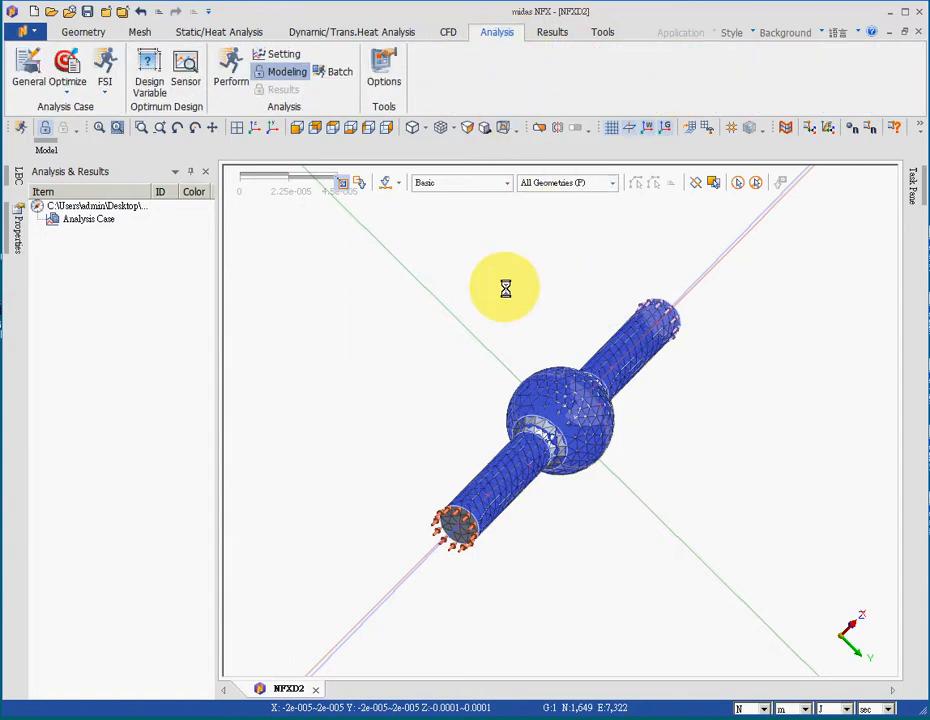
{"action": "left_click", "coordinate": [95, 219]}
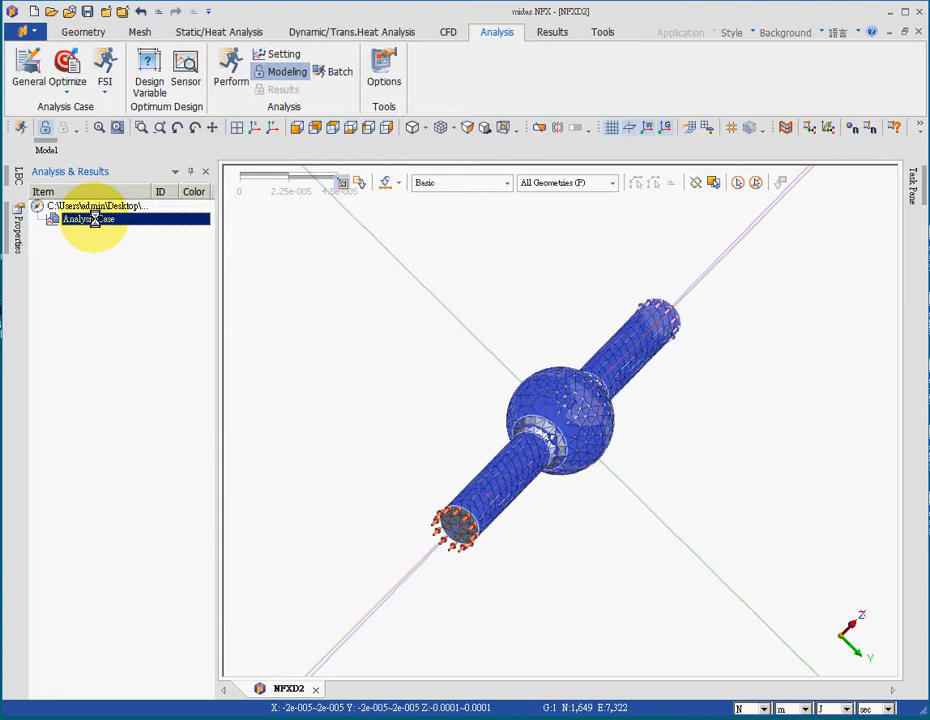
{"action": "right_click", "coordinate": [95, 219]}
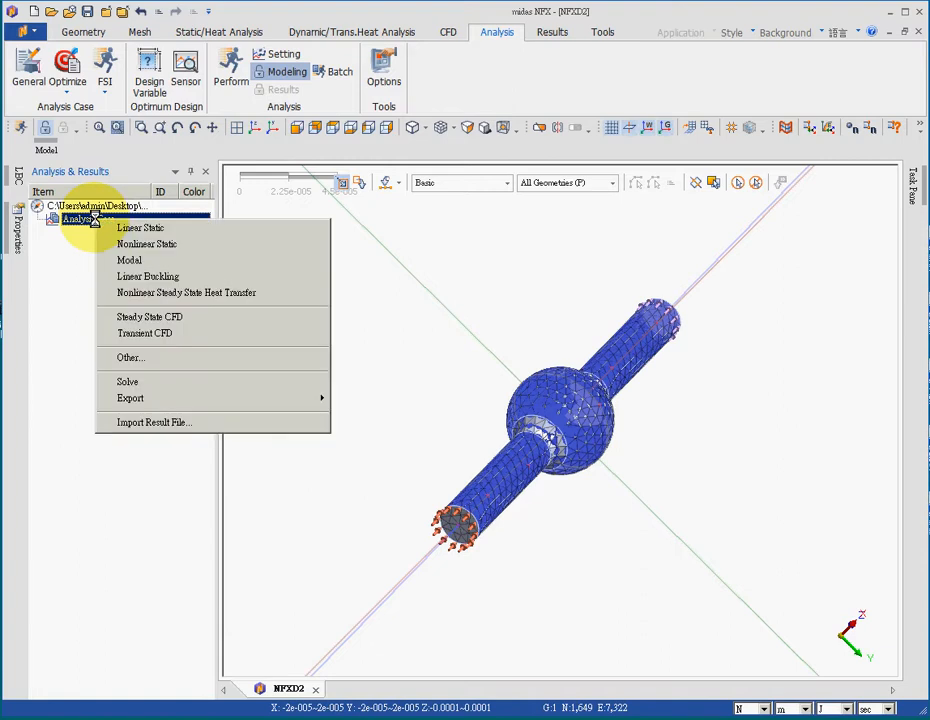
{"action": "left_click", "coordinate": [167, 317]}
Examine the steady-state case's active sets and its general analysis control settings, including modules, time increment, steps and operating pressure
{"action": "left_click", "coordinate": [112, 233]}
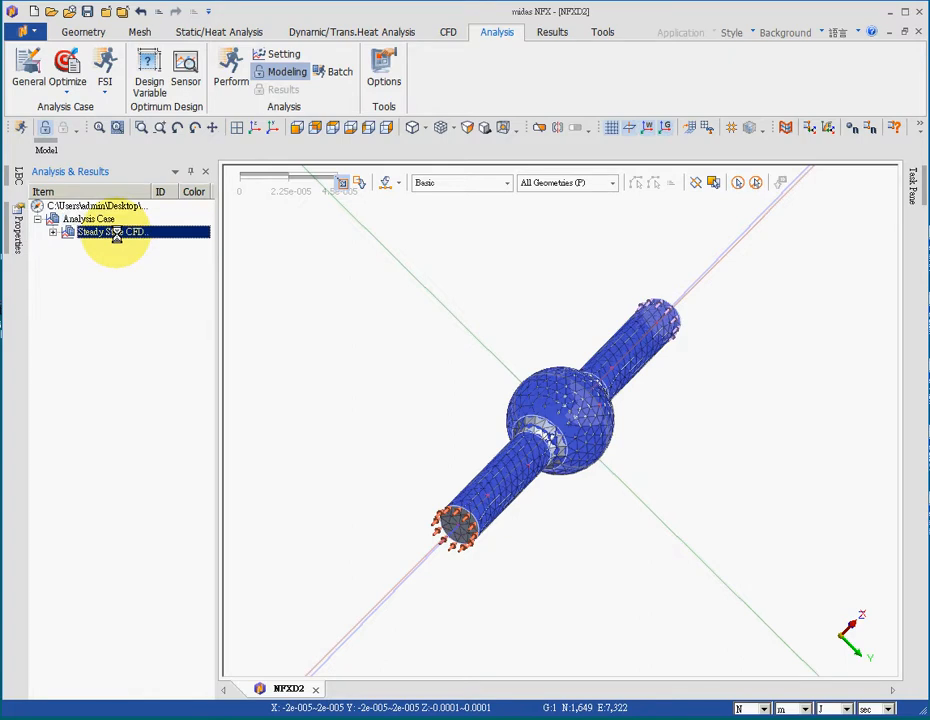
{"action": "right_click", "coordinate": [116, 233]}
{"action": "left_click", "coordinate": [193, 357]}
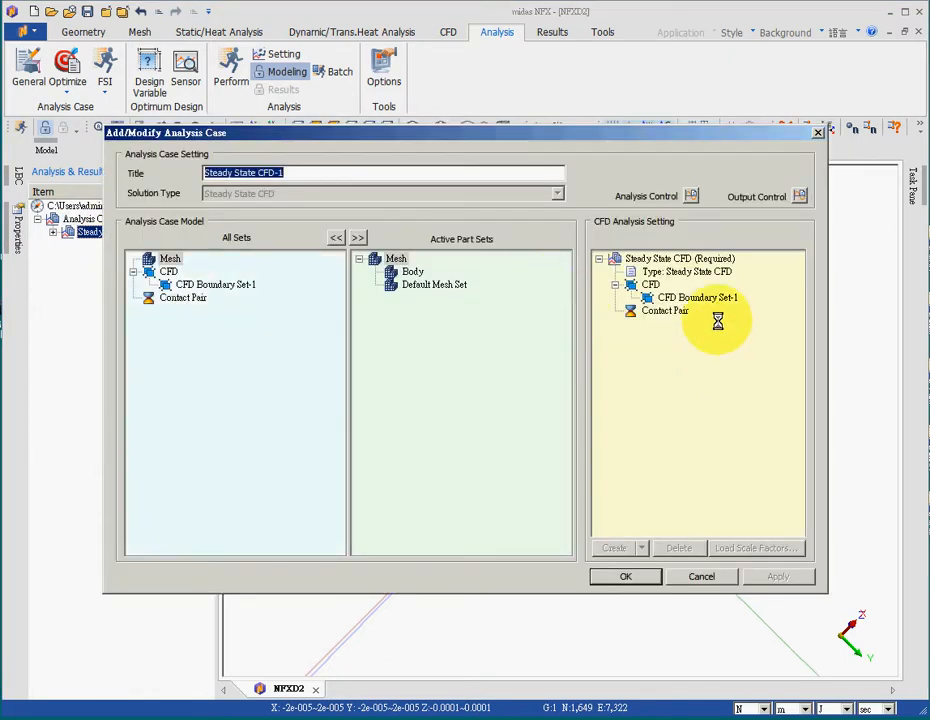
{"action": "left_click", "coordinate": [694, 271]}
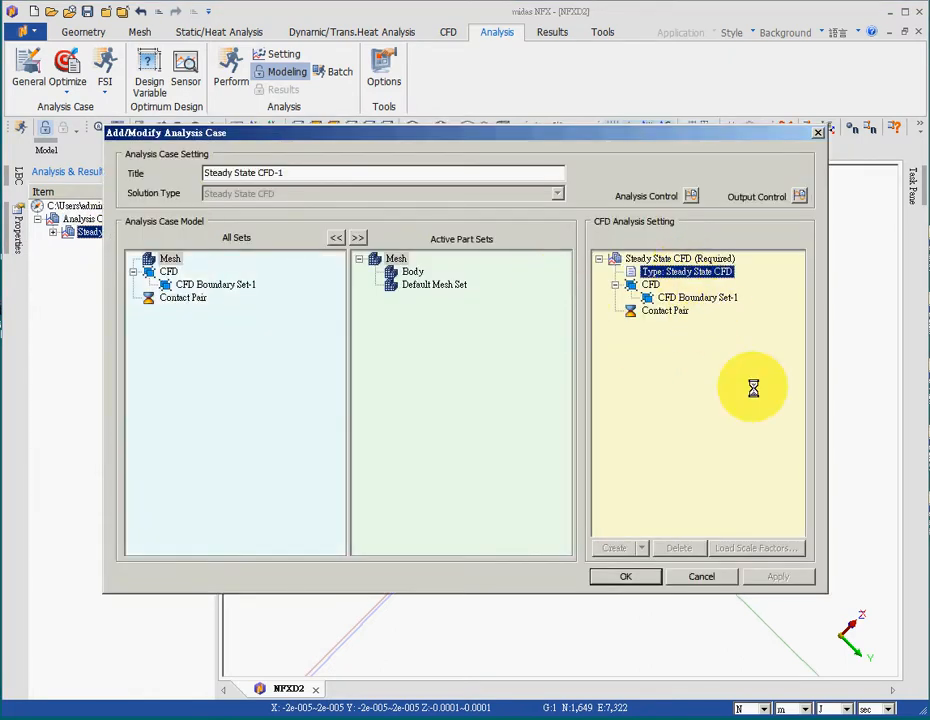
{"action": "left_click", "coordinate": [691, 196]}
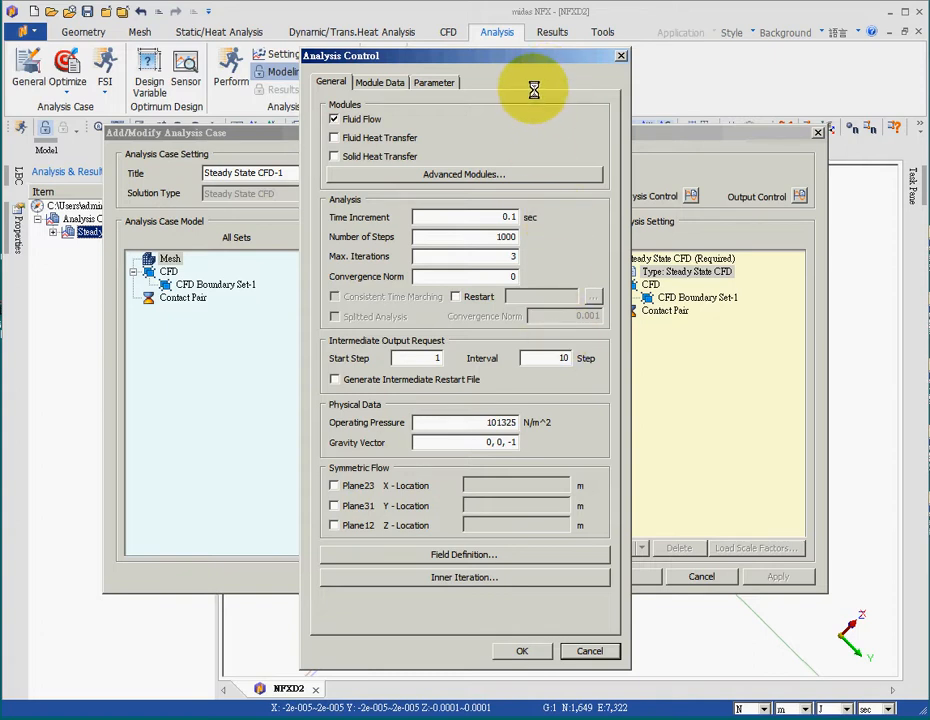
{"action": "left_click", "coordinate": [592, 652]}
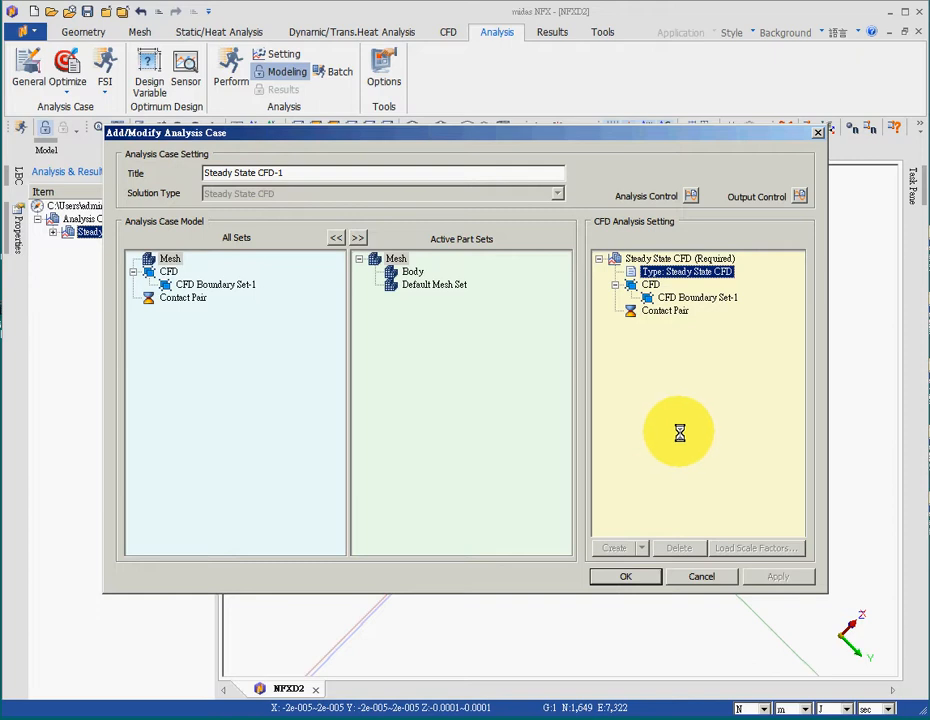
{"action": "left_click", "coordinate": [629, 576]}
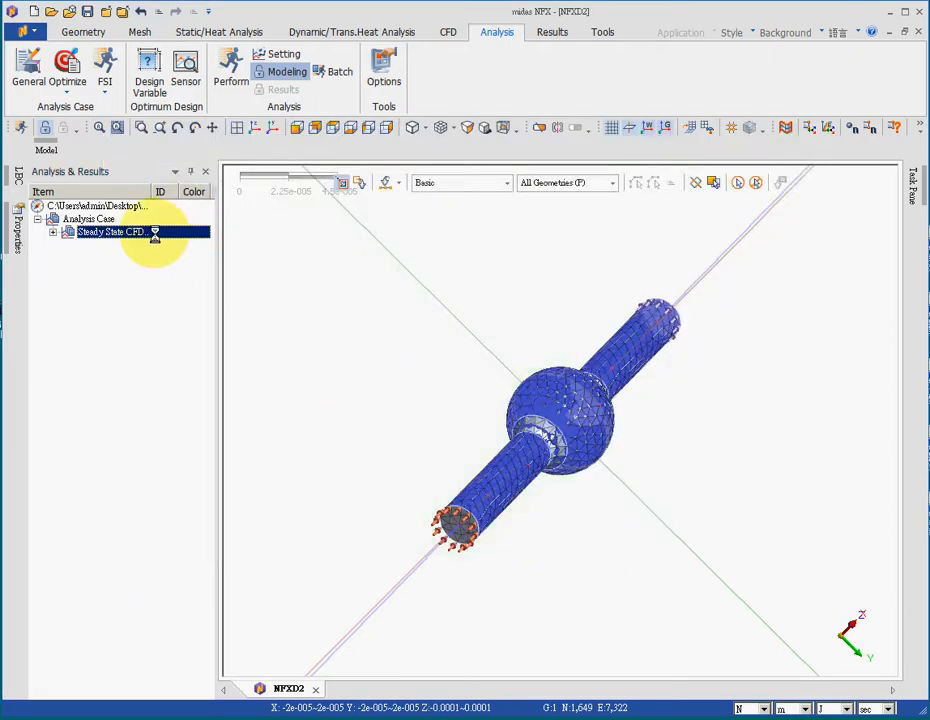
Solve the steady-state CFD case and open its result file NFXD2_Steady State CFD-1 during the run
{"action": "left_click", "coordinate": [229, 68]}
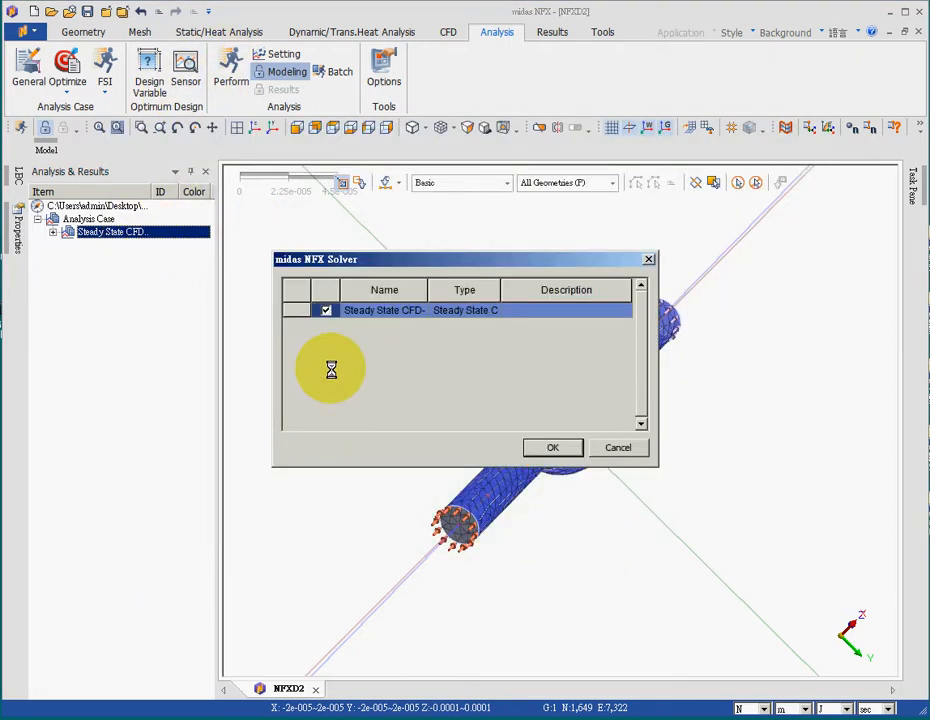
{"action": "left_click", "coordinate": [618, 448]}
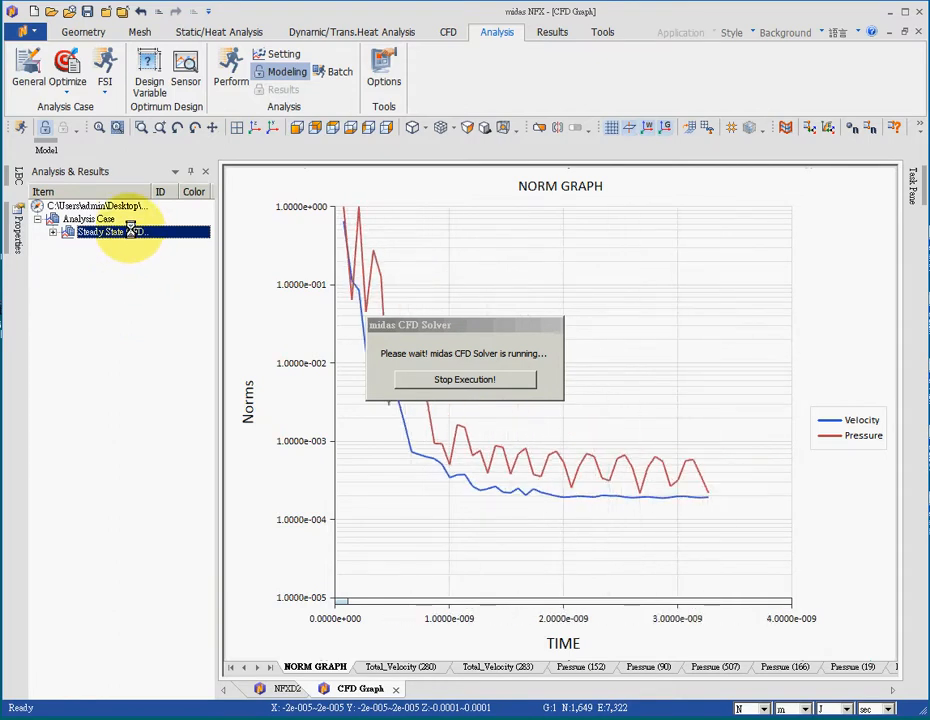
{"action": "right_click", "coordinate": [130, 229]}
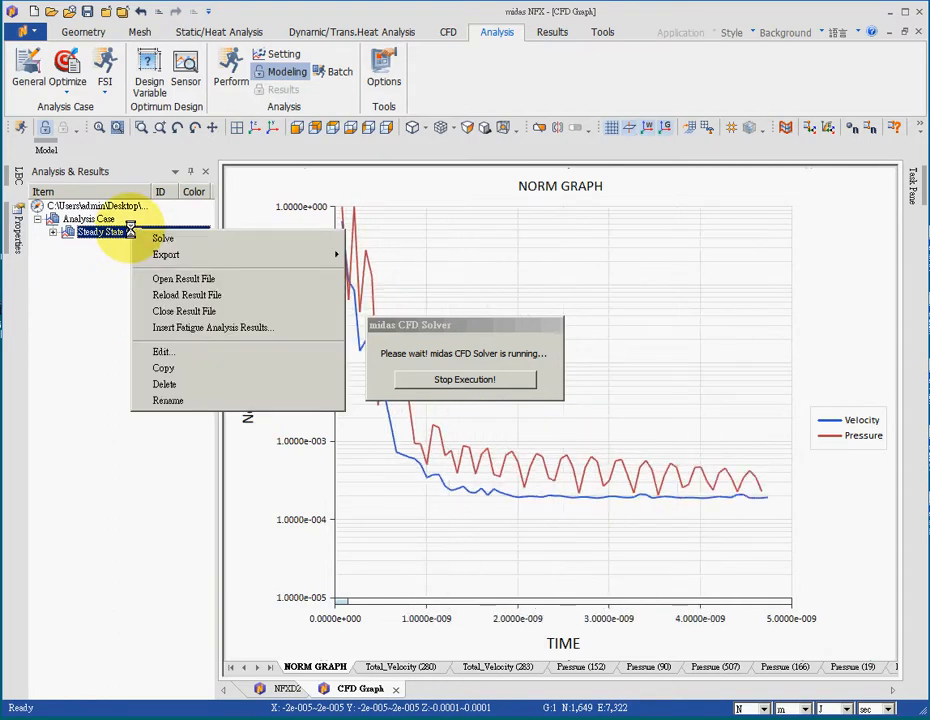
{"action": "left_click", "coordinate": [195, 278]}
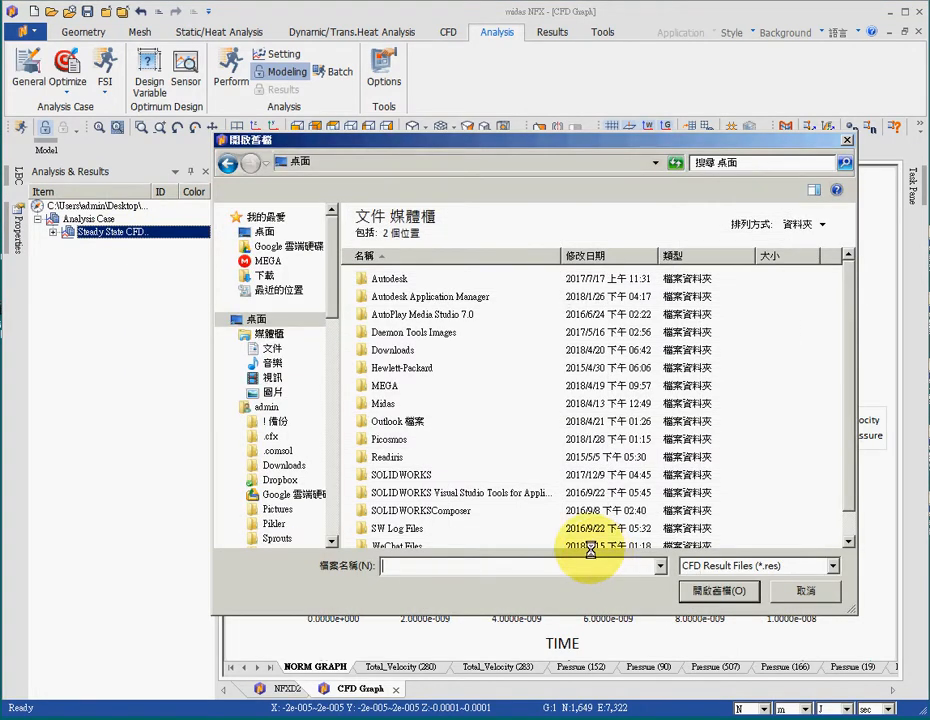
{"action": "left_click", "coordinate": [405, 453]}
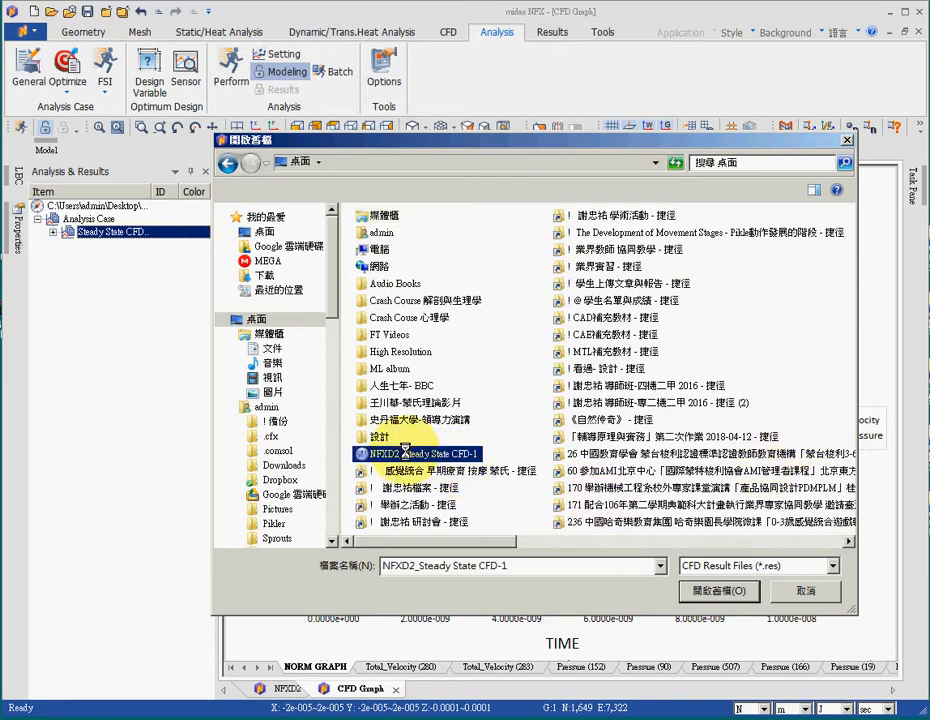
{"action": "left_click", "coordinate": [716, 591]}
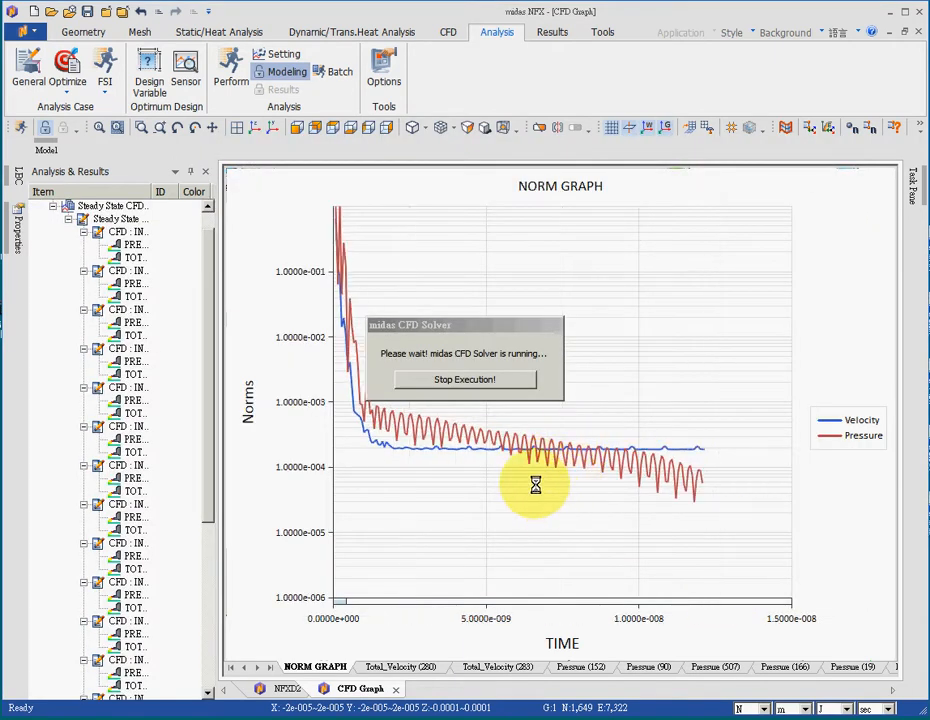
Display the total velocity and pressure contours of the last loaded increment on the model
{"action": "left_click_drag", "start_coordinate": [214, 291], "coordinate": [222, 535]}
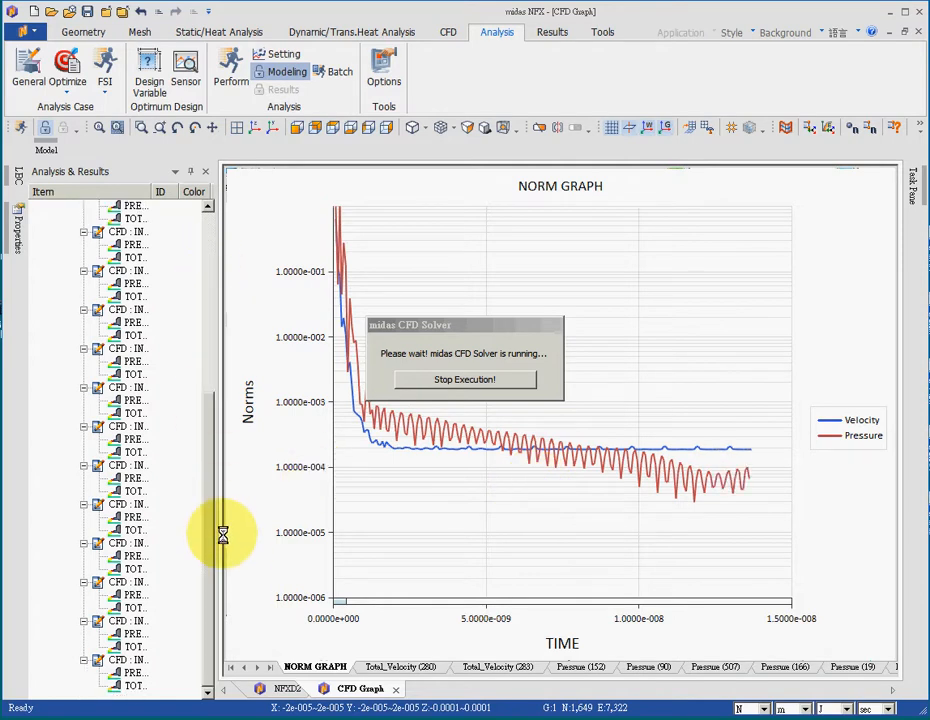
{"action": "left_click", "coordinate": [133, 685]}
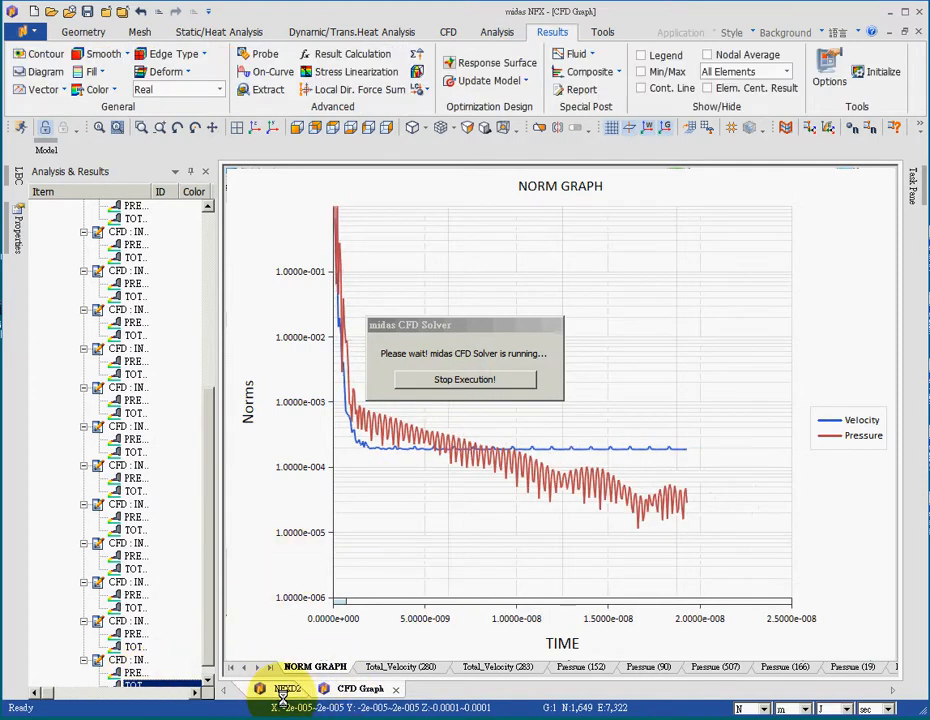
{"action": "left_click", "coordinate": [262, 689]}
{"action": "middle_click_drag", "start_coordinate": [500, 543], "coordinate": [488, 542]}
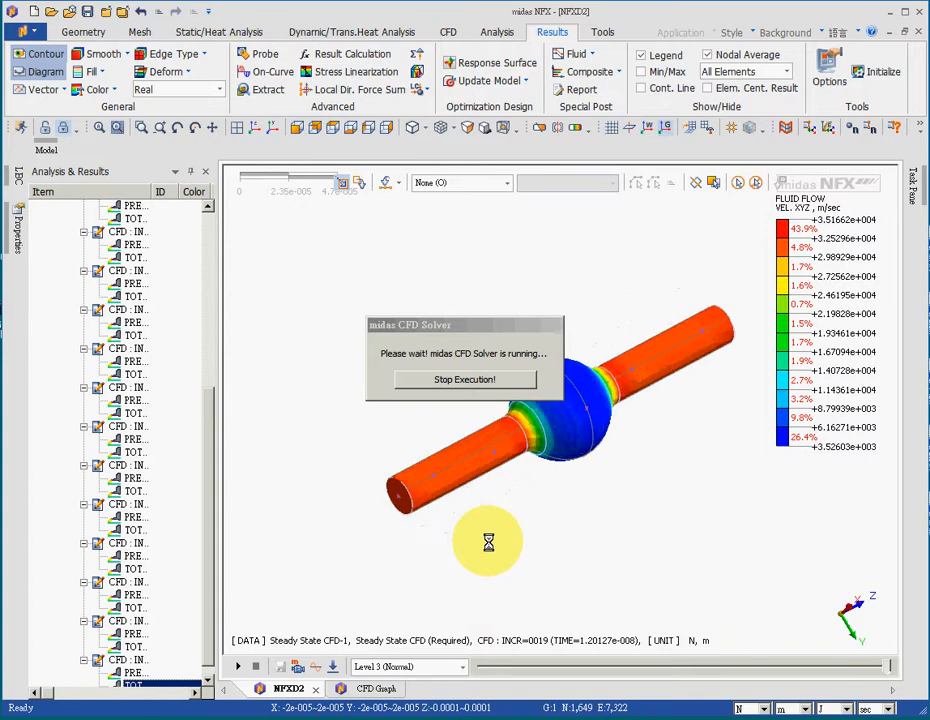
{"action": "left_click", "coordinate": [135, 662]}
{"action": "left_click", "coordinate": [135, 673]}
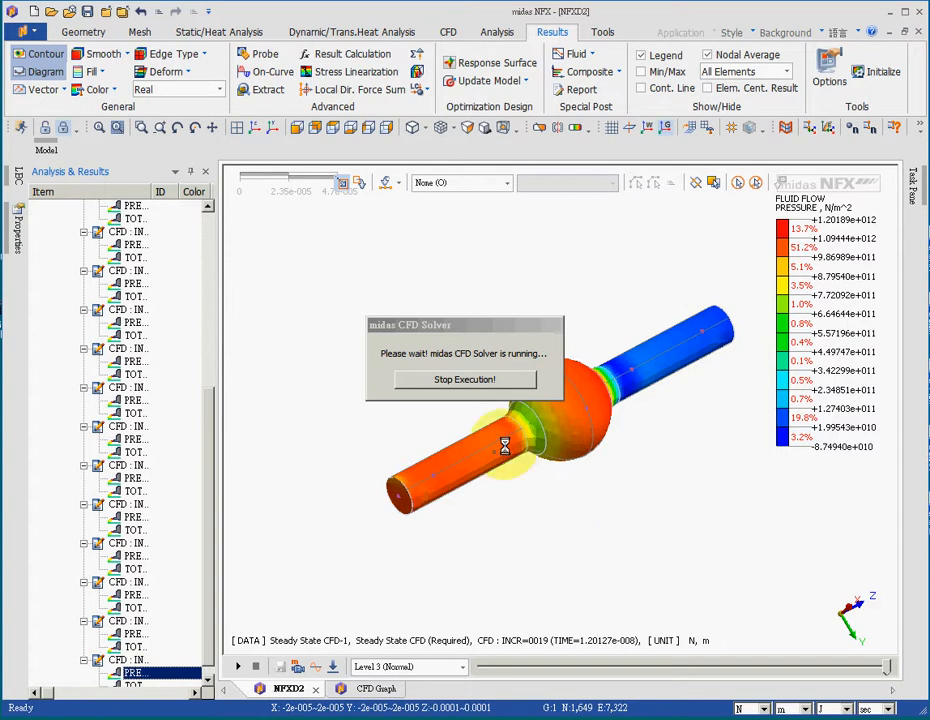
Check the convergence norm graph and redisplay the total velocity contour of the last loaded increment
{"action": "left_click", "coordinate": [377, 688]}
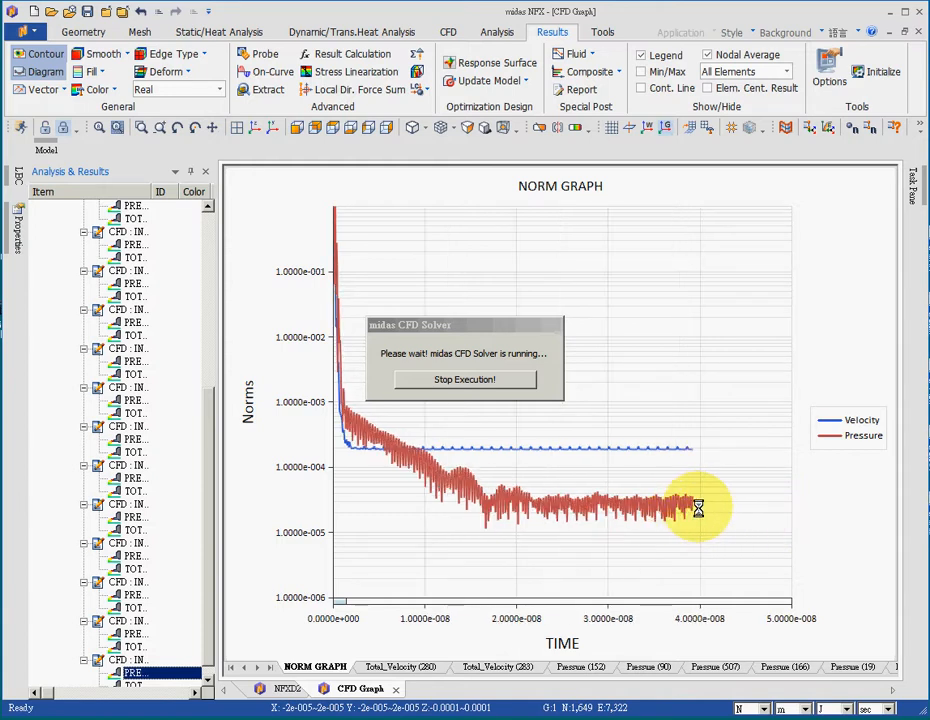
{"action": "left_click", "coordinate": [208, 681]}
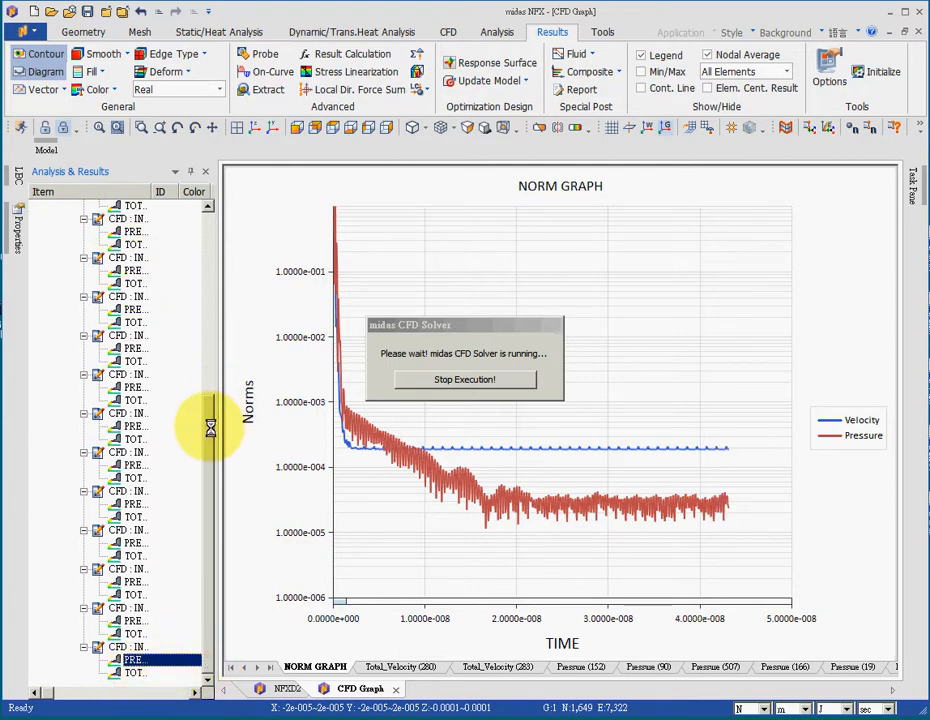
{"action": "left_click_drag", "start_coordinate": [208, 425], "coordinate": [220, 178]}
{"action": "right_click", "coordinate": [138, 237]}
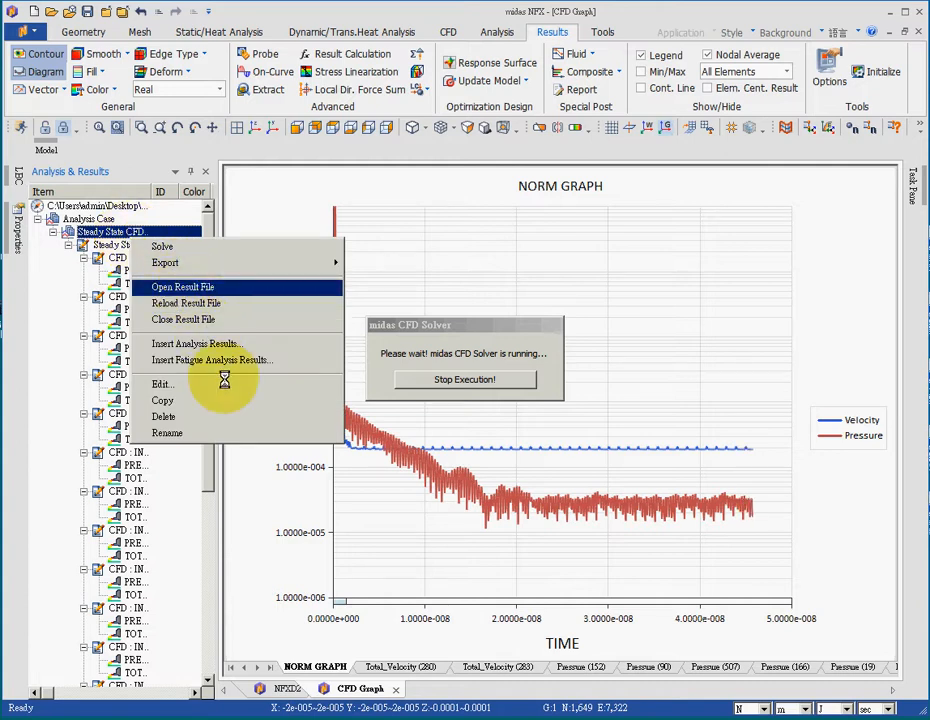
{"action": "left_click", "coordinate": [208, 480]}
{"action": "left_click", "coordinate": [205, 632]}
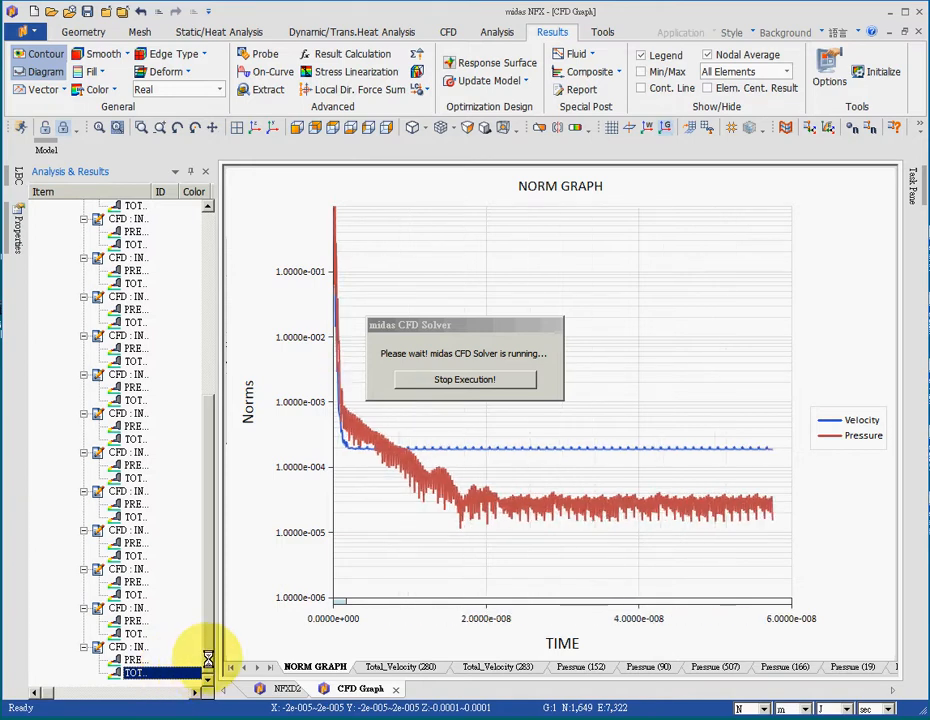
{"action": "left_click", "coordinate": [286, 688]}
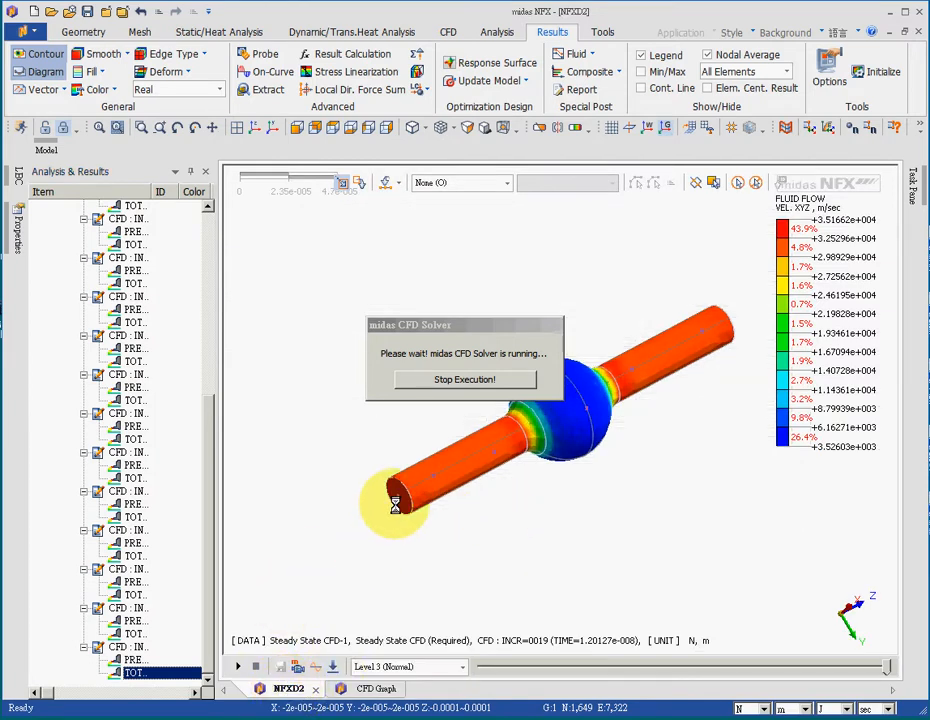
Display the pressure contour of increment 101 on the model and recheck the norm graph
{"action": "left_click", "coordinate": [150, 659]}
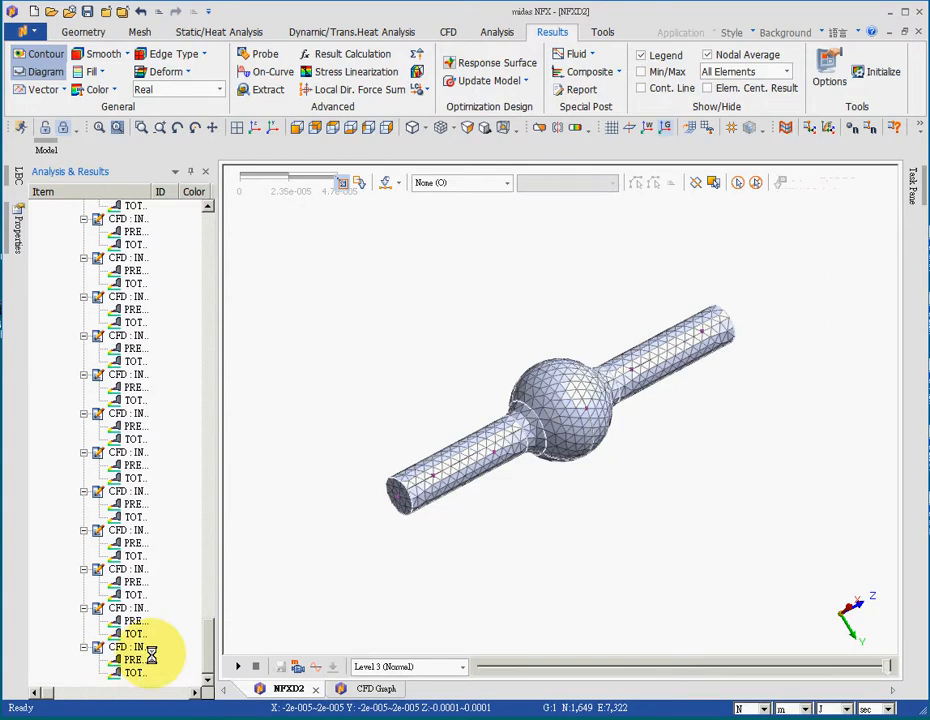
{"action": "left_click", "coordinate": [170, 658]}
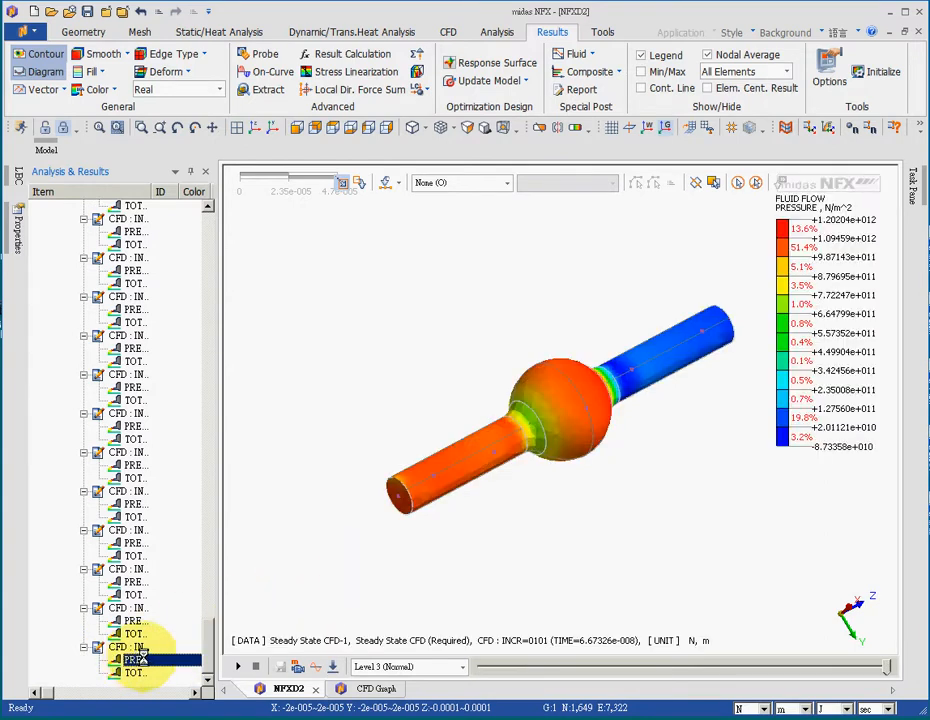
{"action": "left_click", "coordinate": [375, 688]}
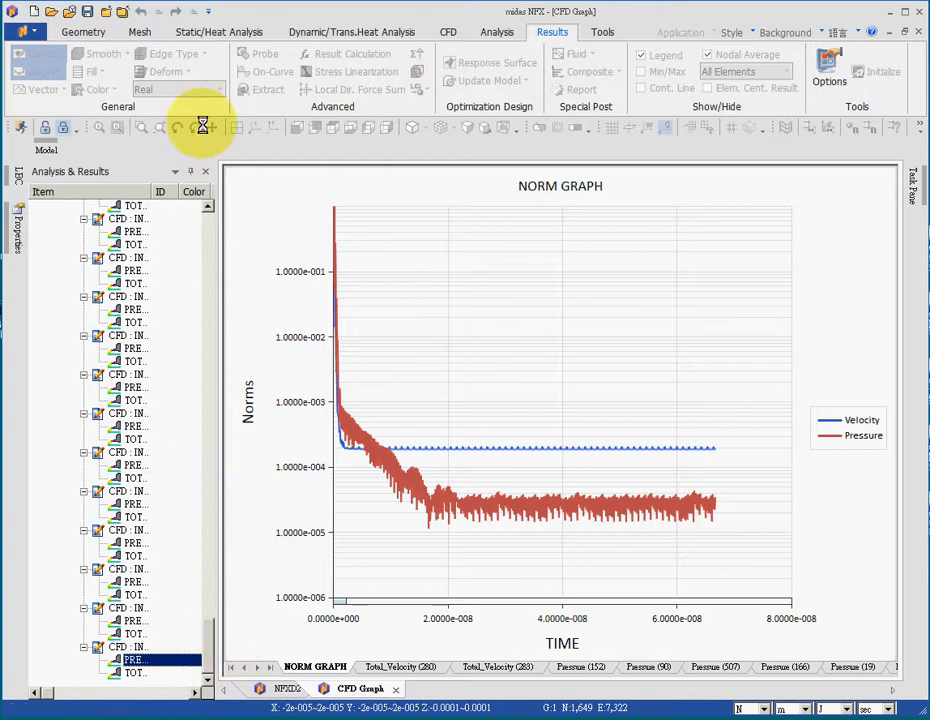
Open the result file of the steady-state CFD case again to load its latest increments
{"action": "left_click_drag", "start_coordinate": [209, 636], "coordinate": [203, 216]}
{"action": "left_click", "coordinate": [121, 245]}
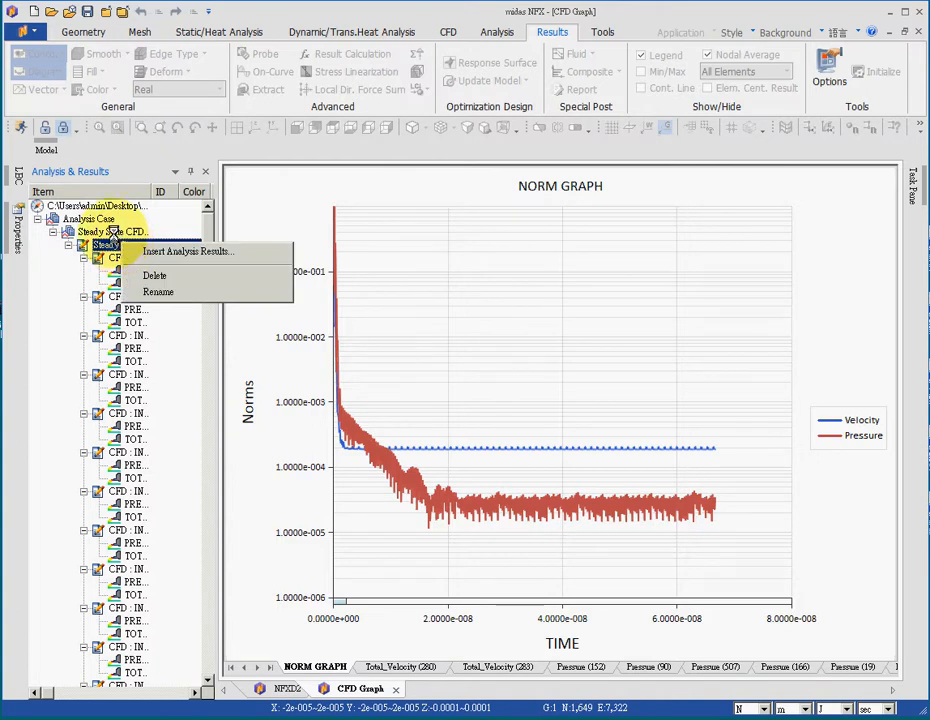
{"action": "right_click", "coordinate": [113, 232]}
{"action": "left_click", "coordinate": [197, 281]}
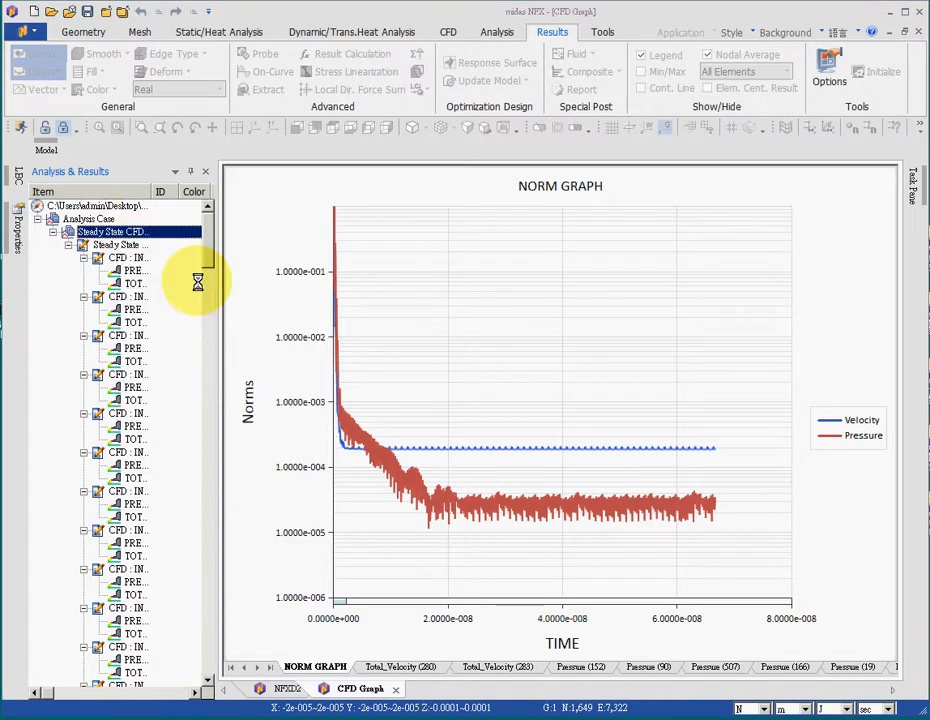
{"action": "double_click", "coordinate": [396, 449]}
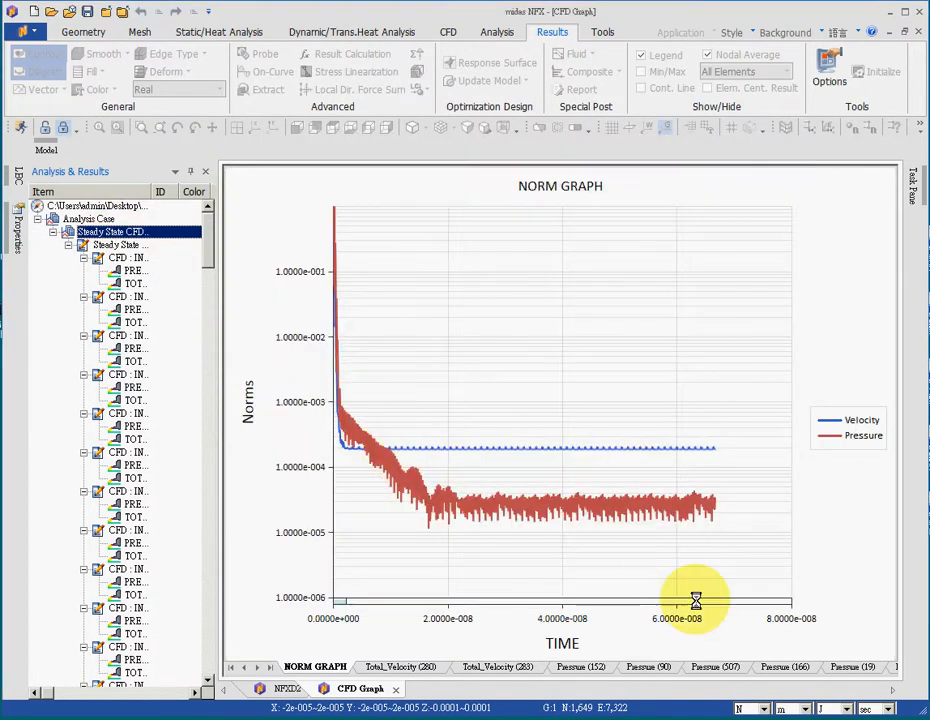
Display the total velocity contour of the last increment and examine the tube and sphere from the side
{"action": "left_click", "coordinate": [278, 689]}
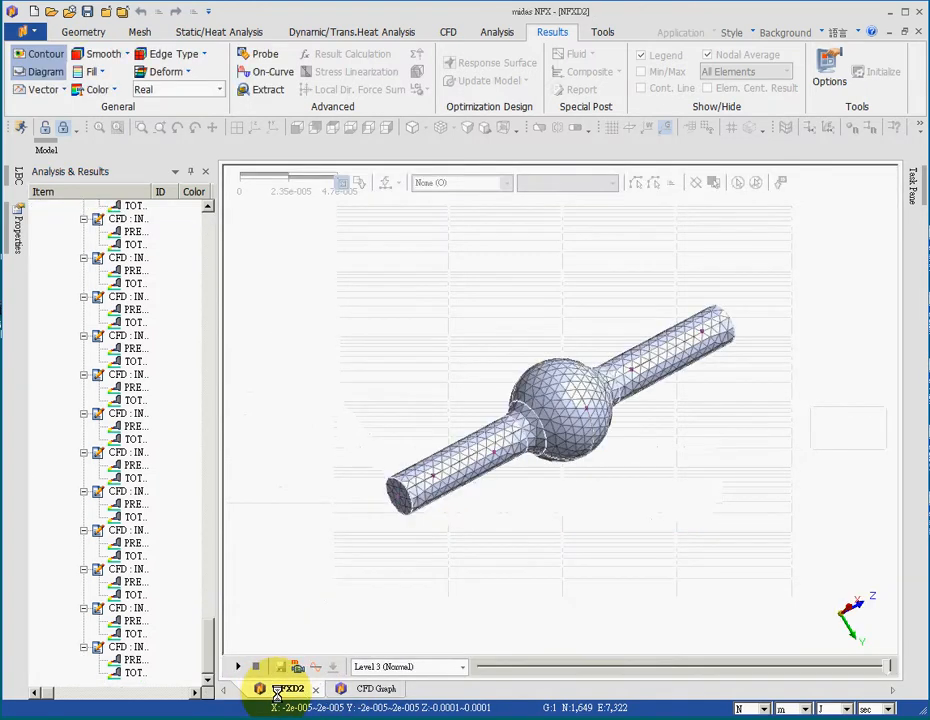
{"action": "double_click", "coordinate": [150, 660]}
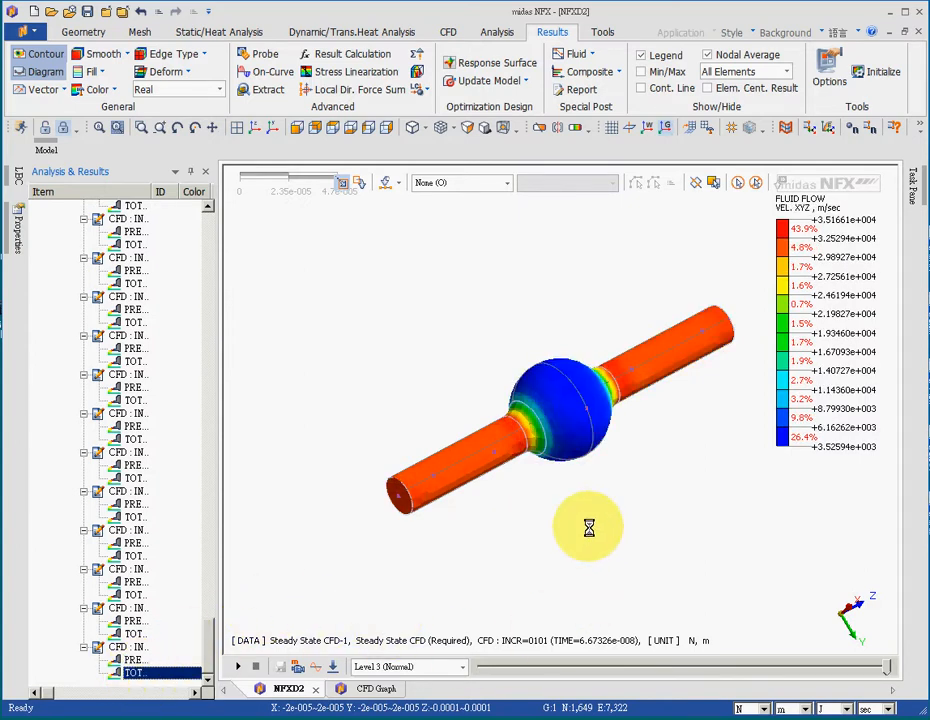
{"action": "middle_click_drag", "start_coordinate": [590, 511], "coordinate": [536, 524]}
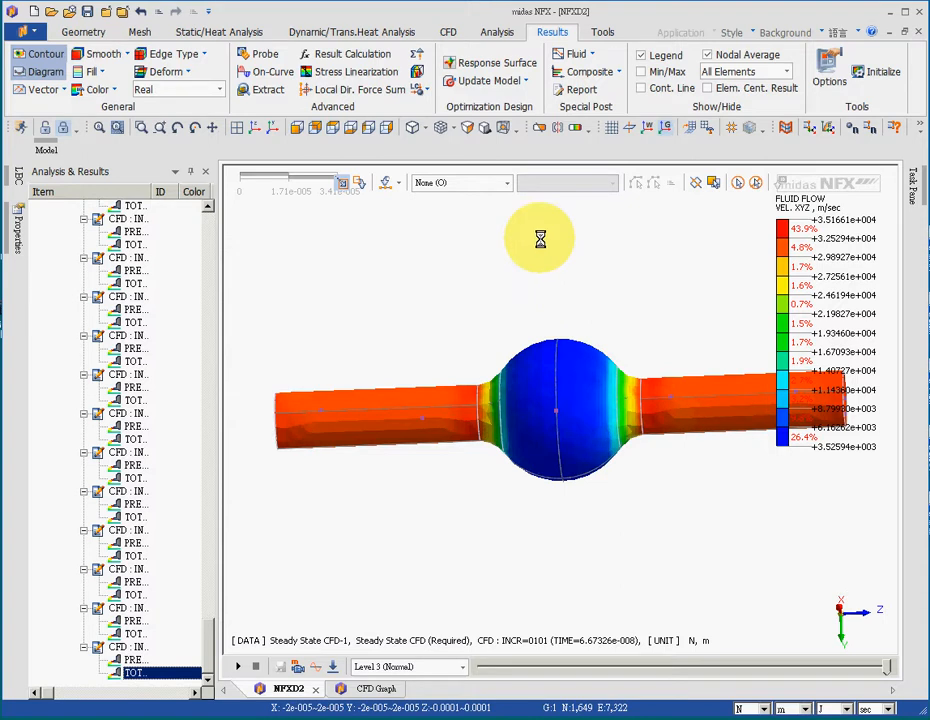
Add a clip plane in the X direction at a distance of 0 m through the tube and sphere
{"action": "left_click", "coordinate": [538, 127]}
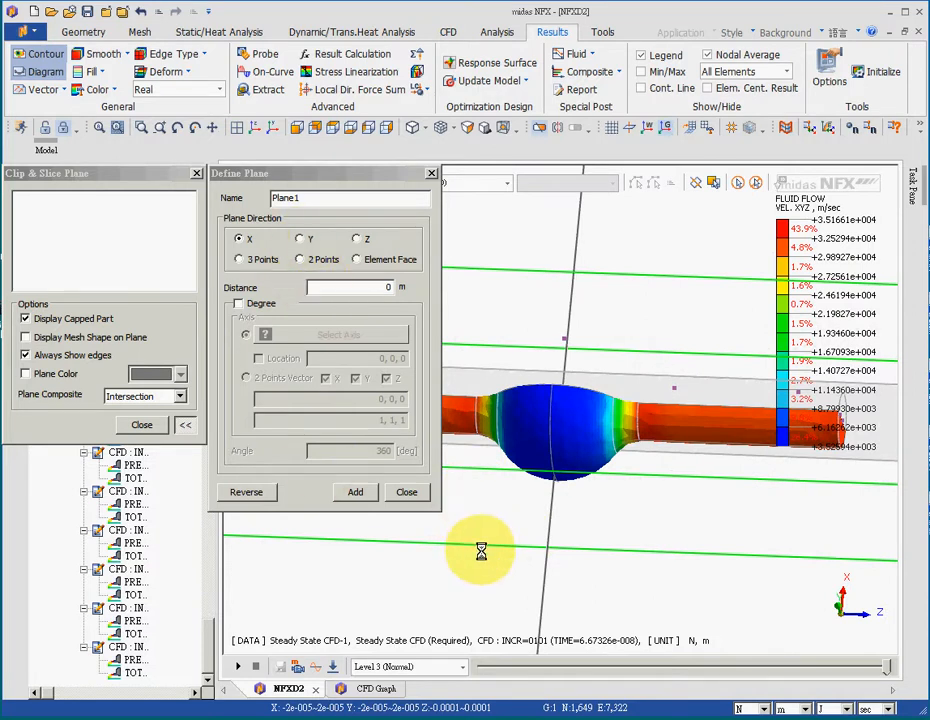
{"action": "double_click", "coordinate": [384, 287]}
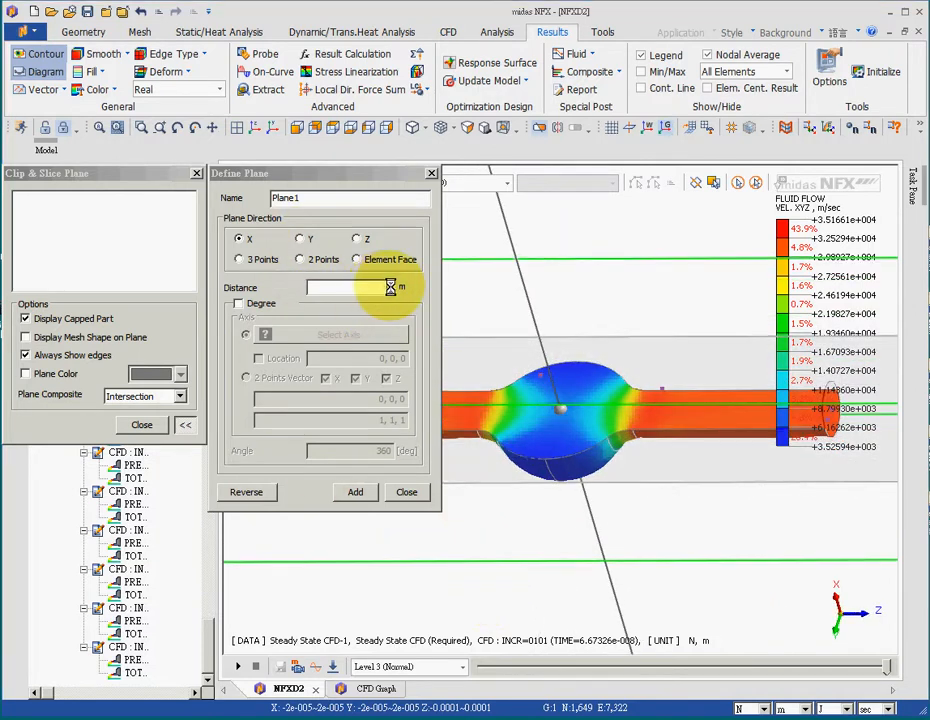
{"action": "middle_click_drag", "start_coordinate": [577, 587], "coordinate": [538, 565]}
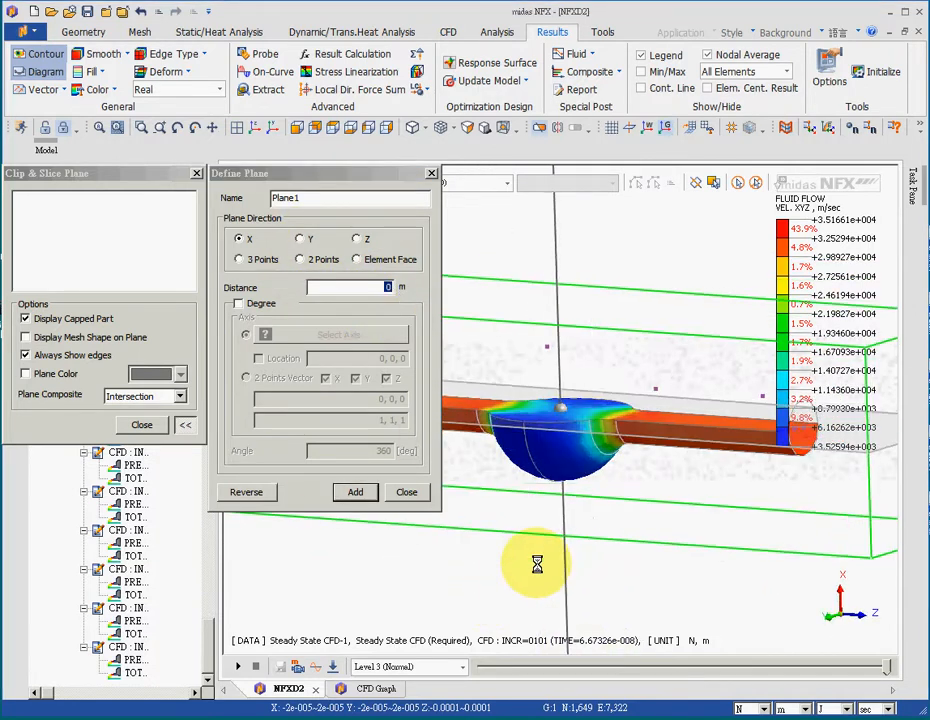
{"action": "left_click", "coordinate": [352, 492]}
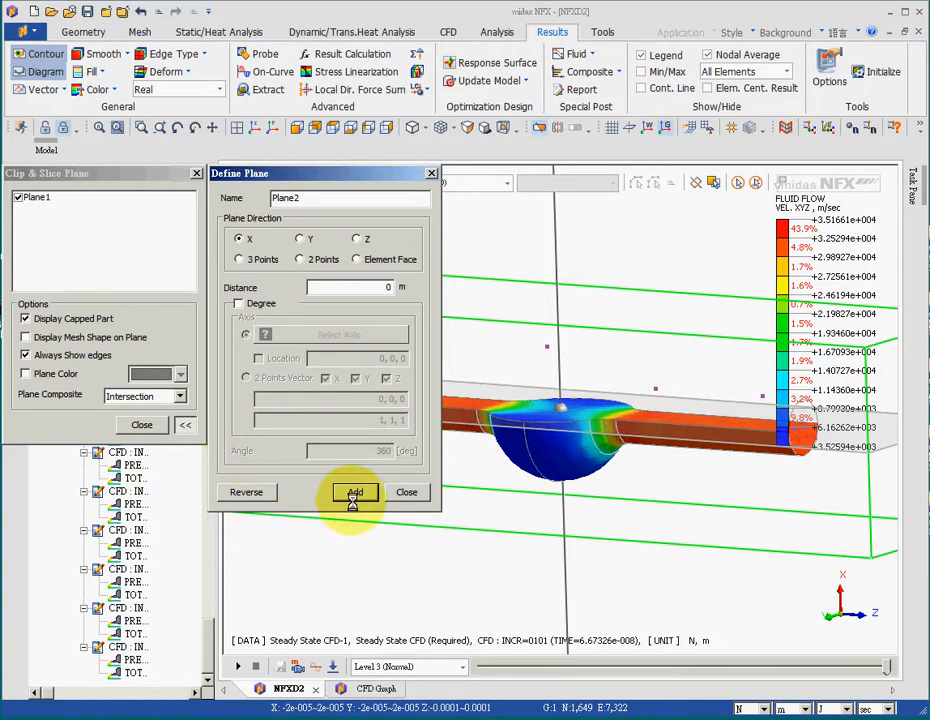
{"action": "left_click", "coordinate": [406, 493]}
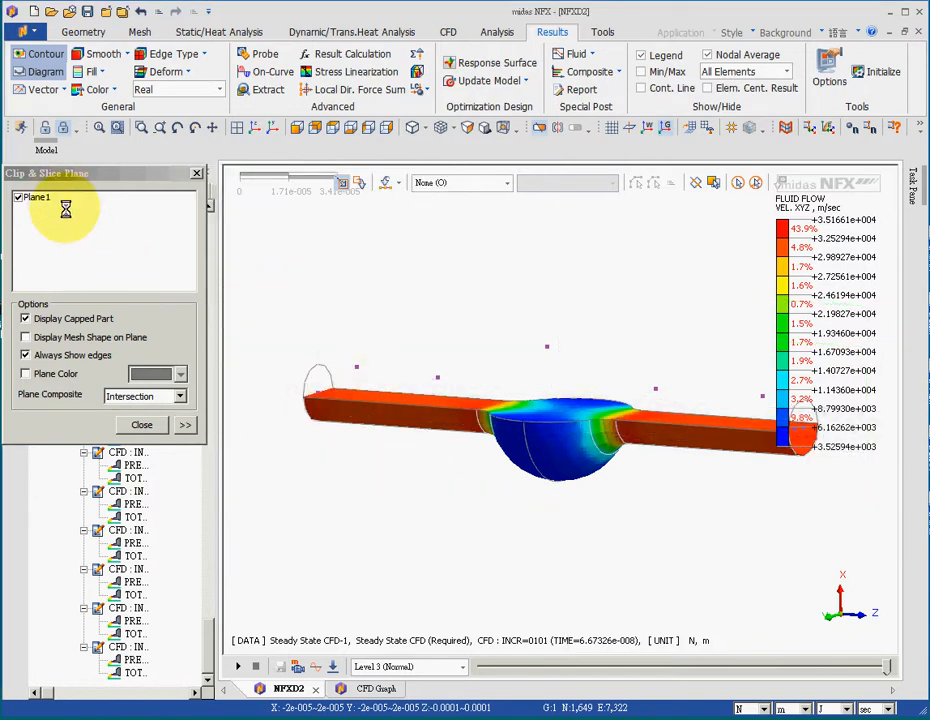
Examine the velocity contour on the cut section, comparing it with the uncut model, and restore the full model display
{"action": "middle_click_drag", "start_coordinate": [382, 509], "coordinate": [336, 357]}
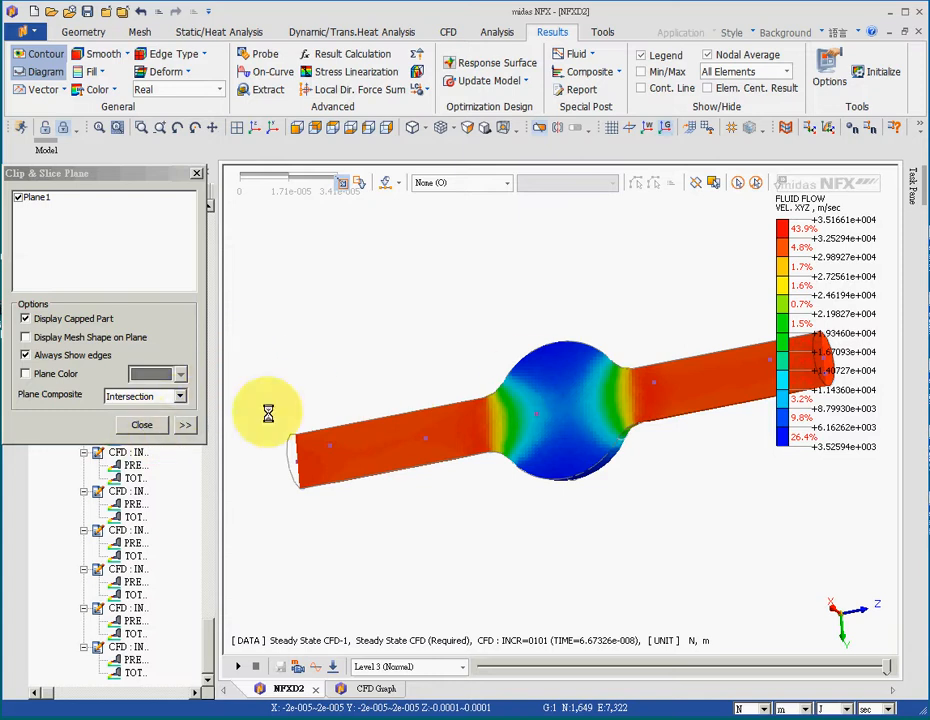
{"action": "left_click", "coordinate": [18, 198]}
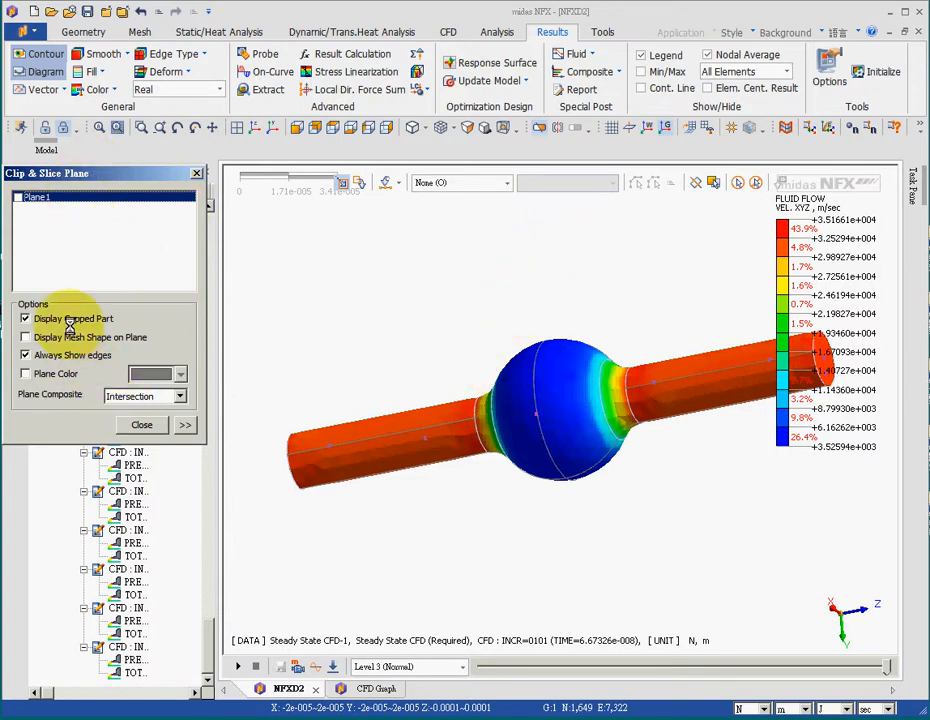
{"action": "left_click", "coordinate": [17, 197]}
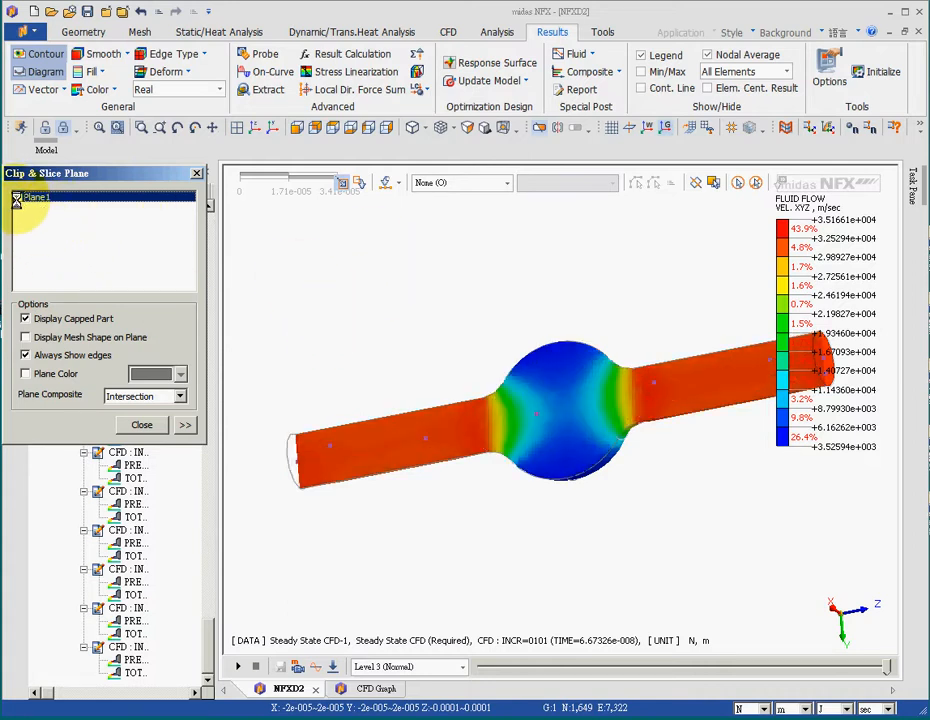
{"action": "left_click", "coordinate": [141, 425]}
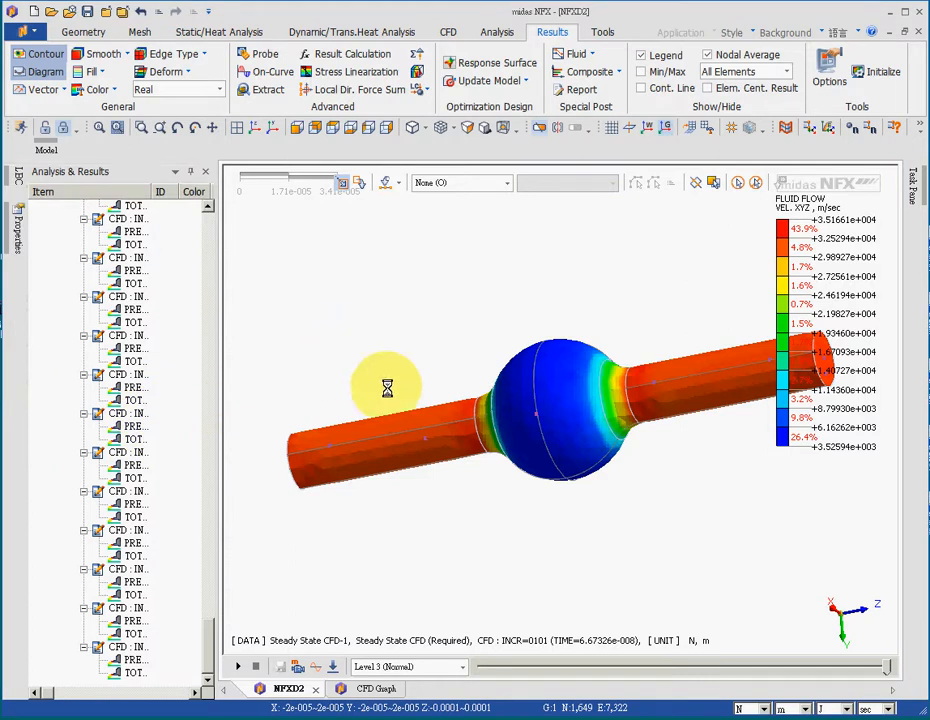
Extract the total velocity at node 280 on the tube for all increments of Steady State CFD-1 into a table
{"action": "middle_click_drag", "start_coordinate": [387, 388], "coordinate": [494, 417]}
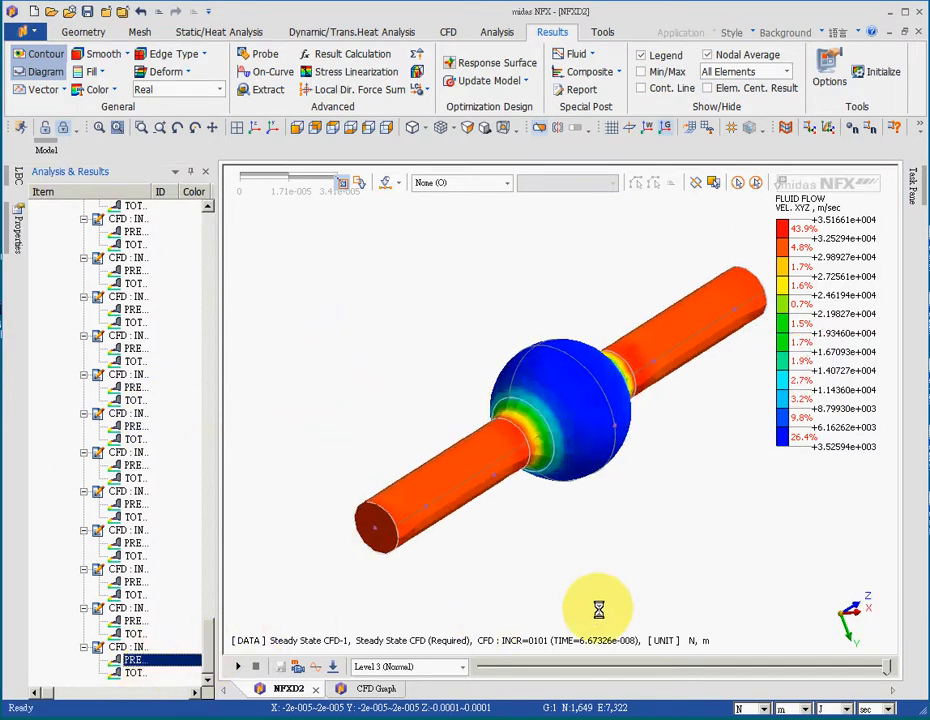
{"action": "middle_click_drag", "start_coordinate": [587, 567], "coordinate": [482, 525]}
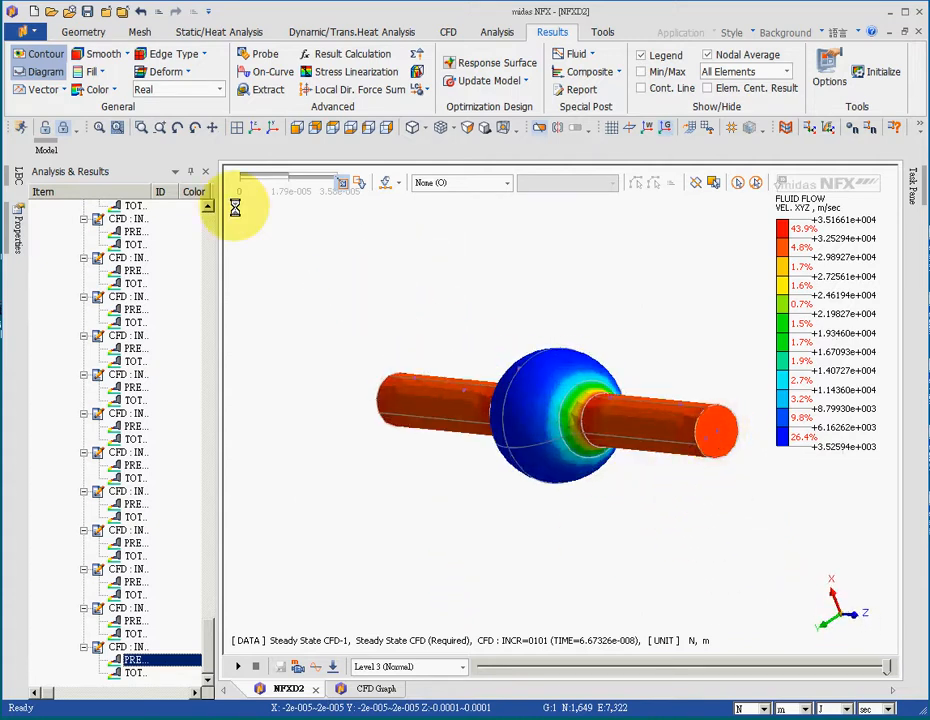
{"action": "left_click", "coordinate": [260, 90]}
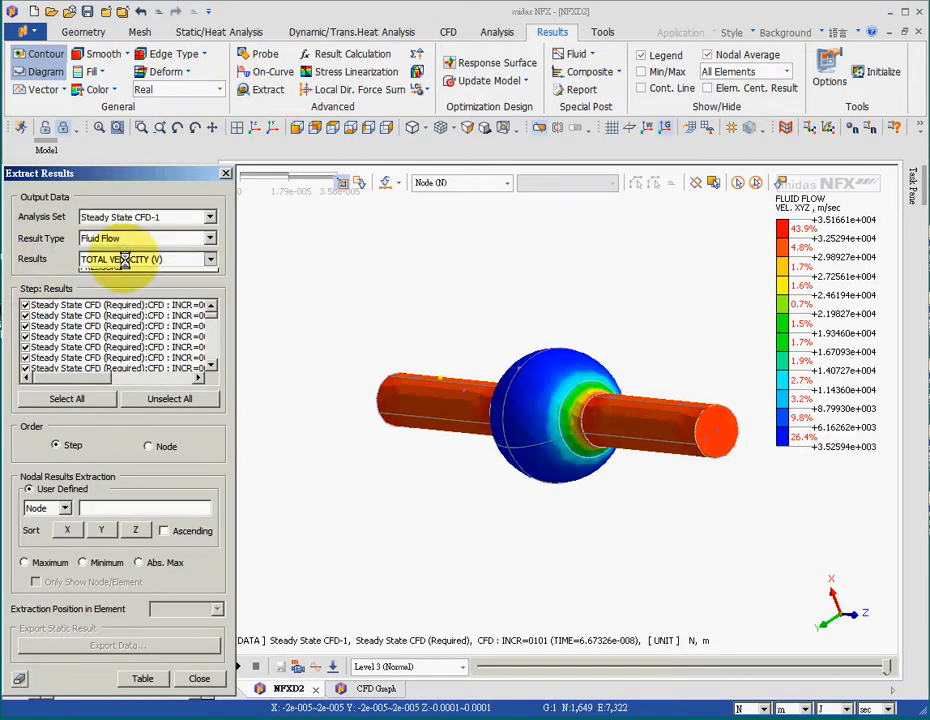
{"action": "left_click", "coordinate": [187, 259]}
{"action": "left_click", "coordinate": [120, 272]}
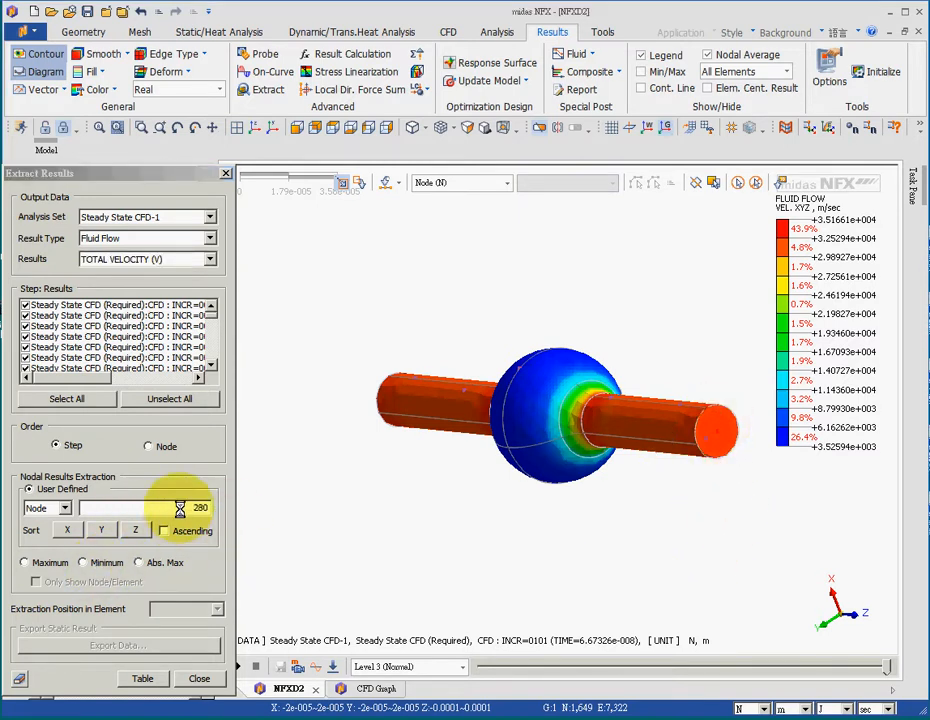
{"action": "left_click_drag", "start_coordinate": [182, 510], "coordinate": [228, 507]}
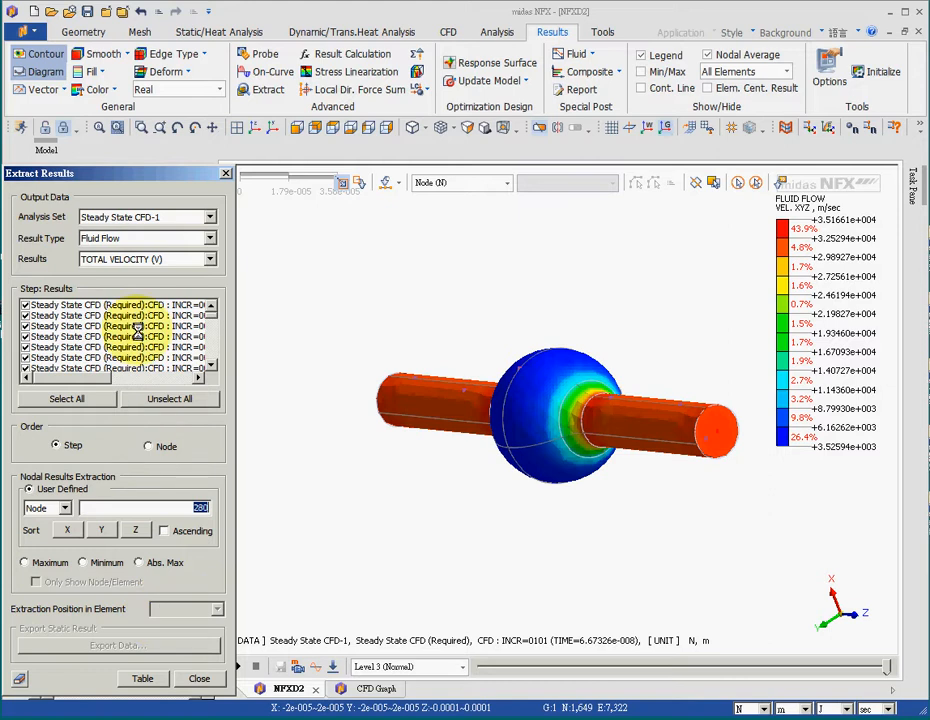
{"action": "left_click", "coordinate": [143, 676]}
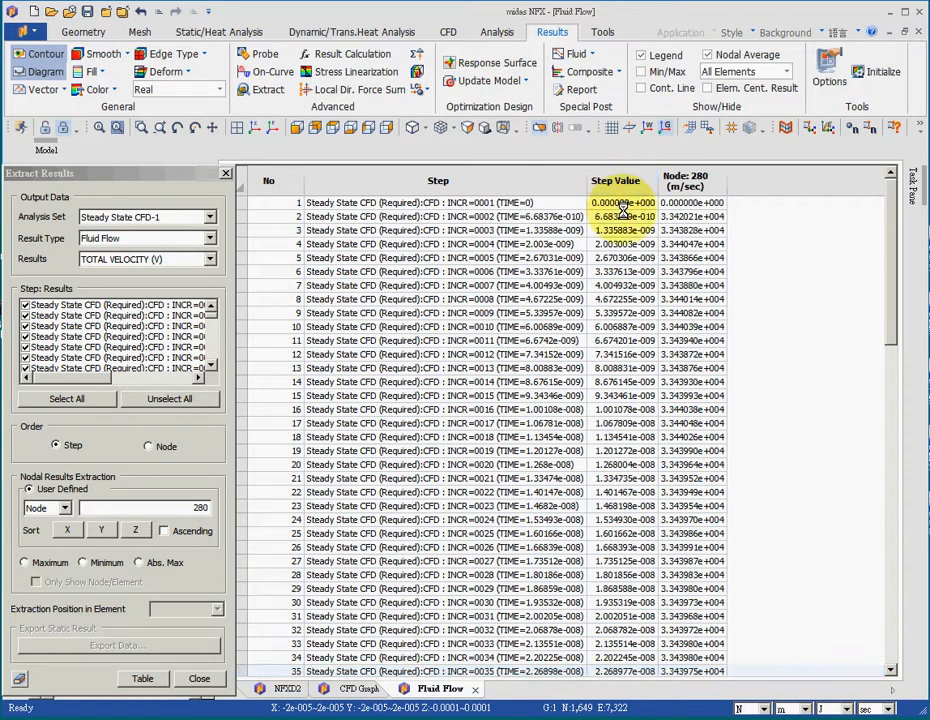
Graph the extracted velocity of node 280 against Step, review the curve and close the graph
{"action": "left_click_drag", "start_coordinate": [619, 204], "coordinate": [720, 714]}
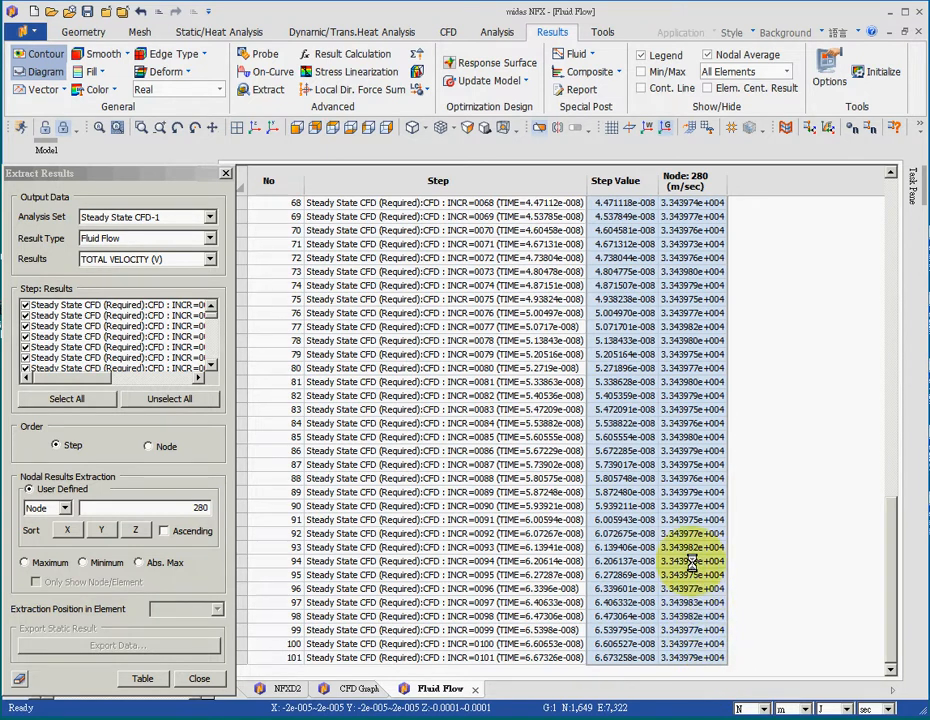
{"action": "right_click", "coordinate": [693, 612]}
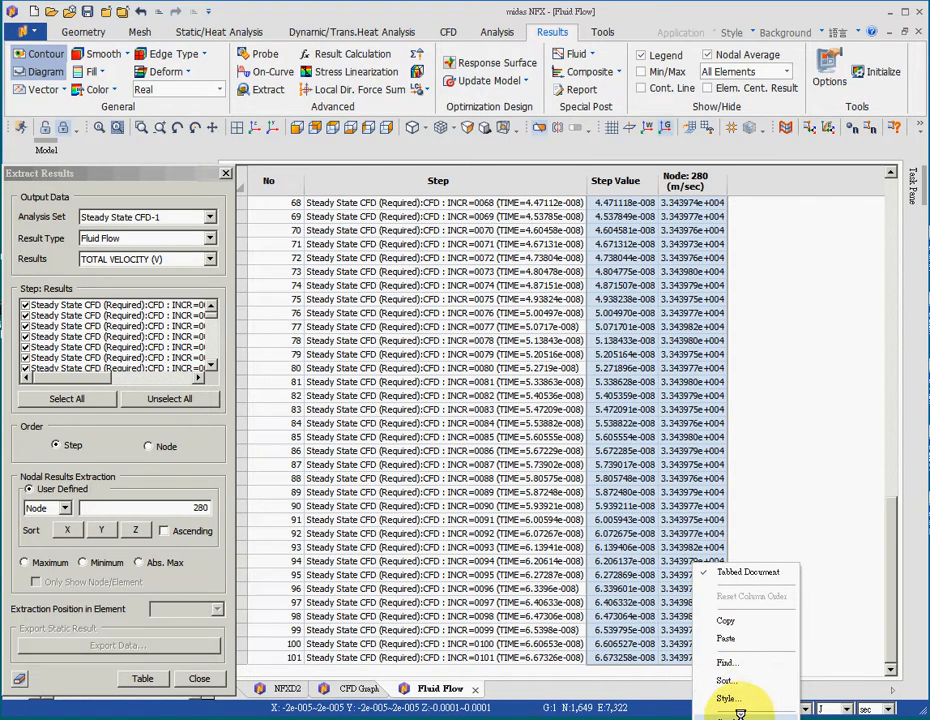
{"action": "left_click", "coordinate": [740, 713]}
{"action": "left_click", "coordinate": [129, 357]}
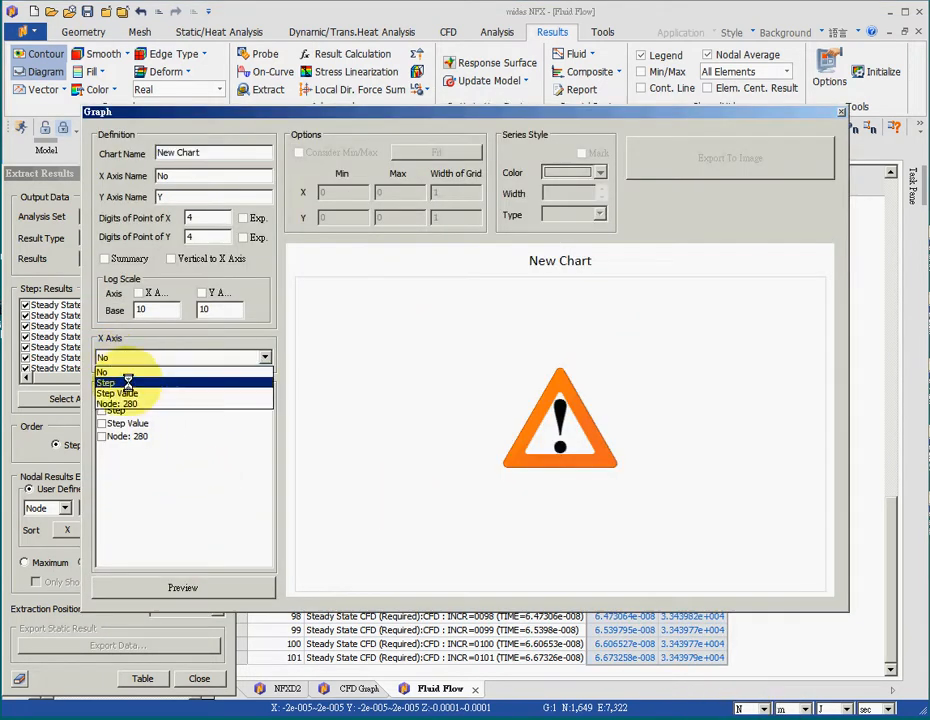
{"action": "left_click", "coordinate": [128, 383]}
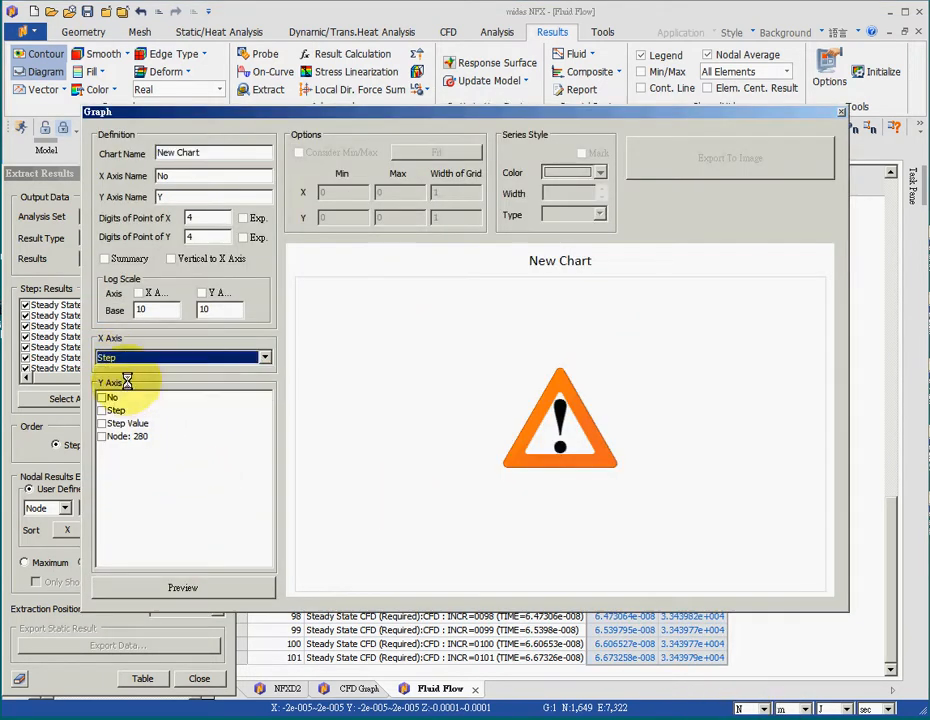
{"action": "left_click", "coordinate": [101, 437]}
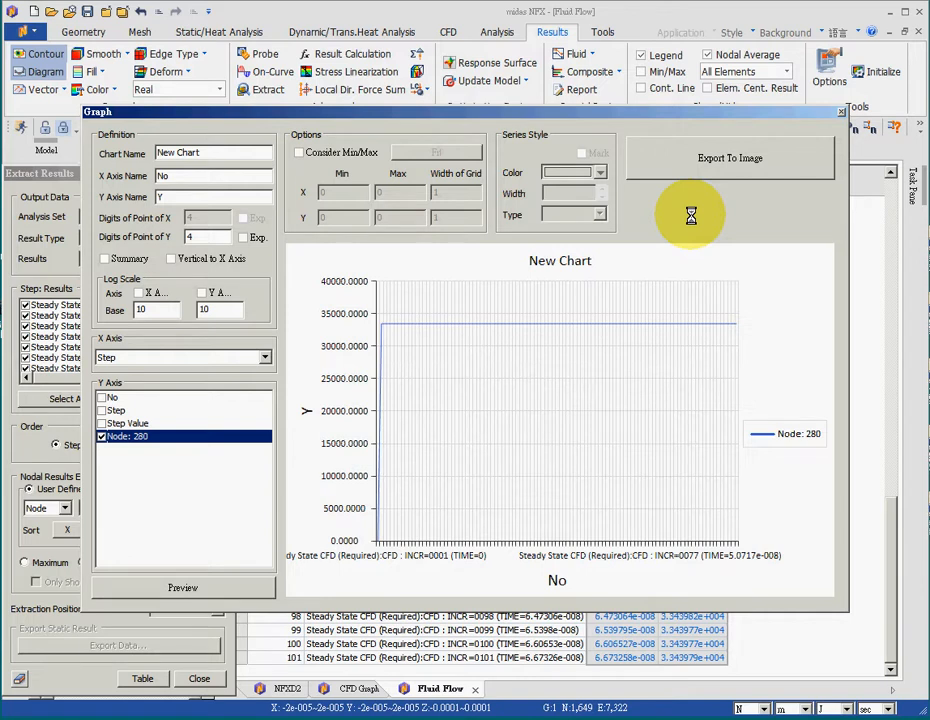
{"action": "left_click", "coordinate": [842, 113]}
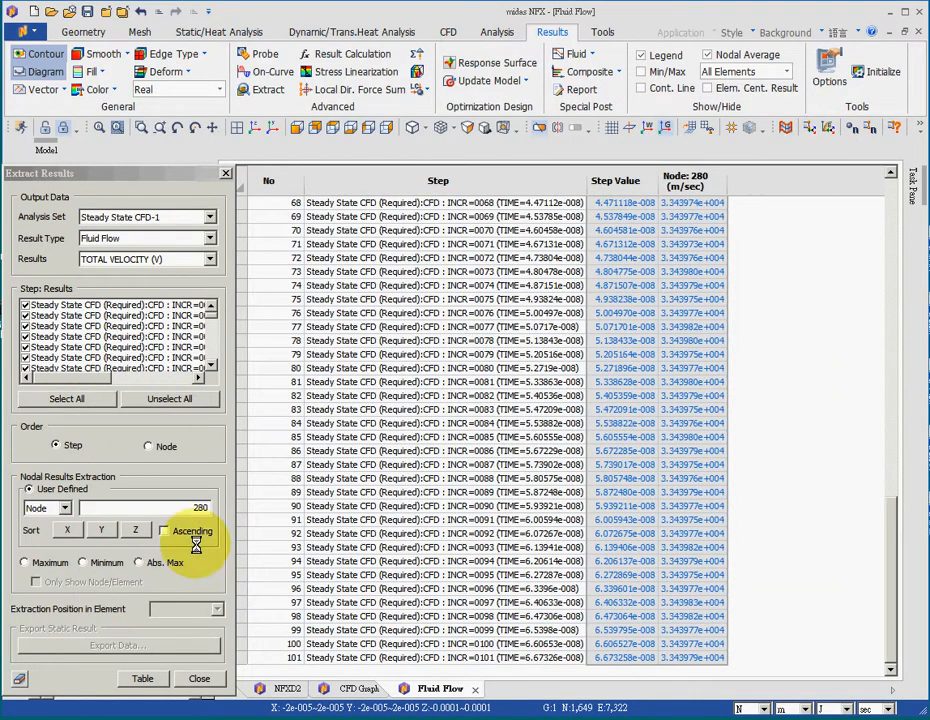
Return to the velocity contour of the NFXD2 model and end the result extraction
{"action": "left_click", "coordinate": [287, 690]}
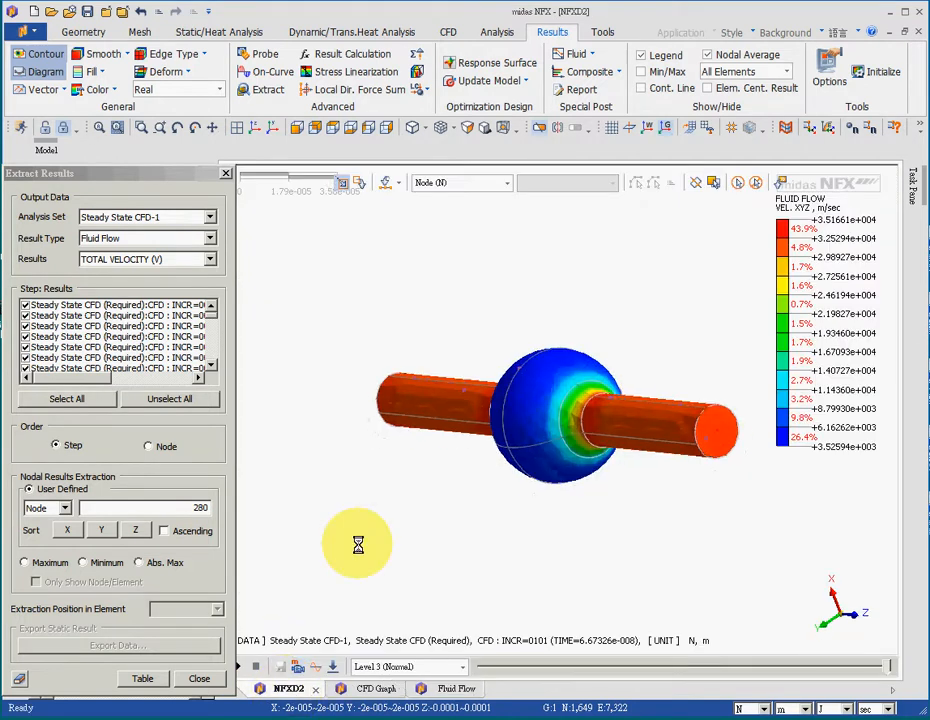
{"action": "middle_click_drag", "start_coordinate": [353, 535], "coordinate": [447, 515]}
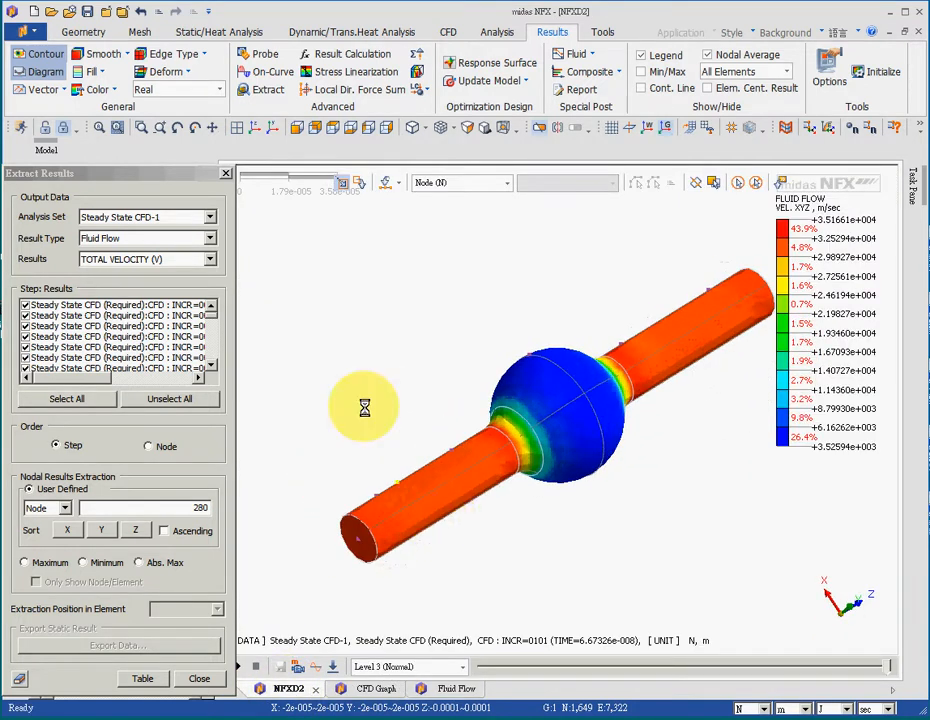
{"action": "left_click", "coordinate": [227, 175]}
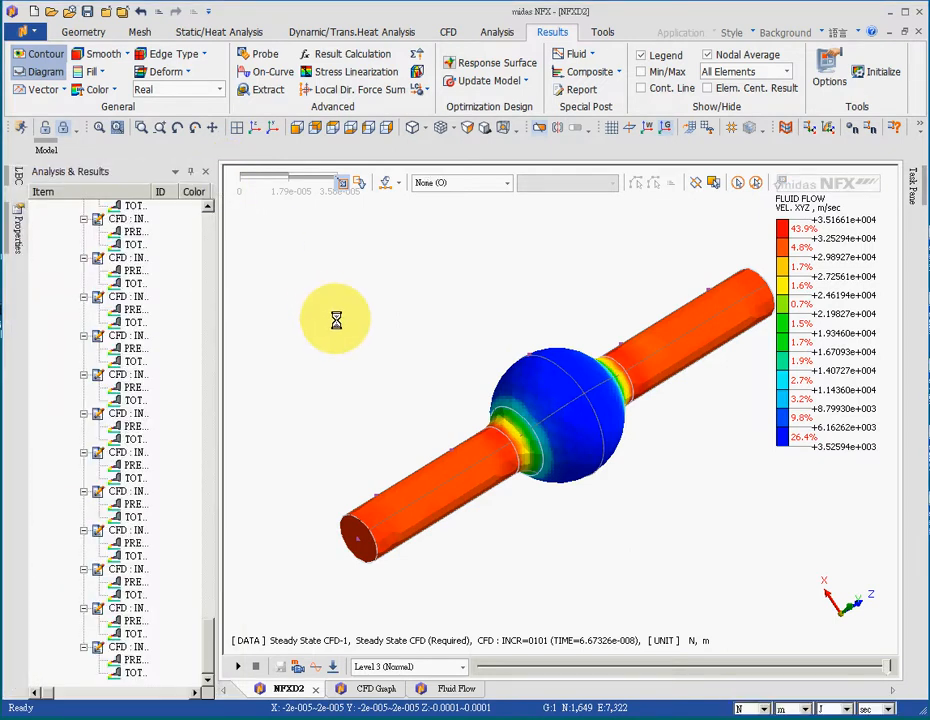